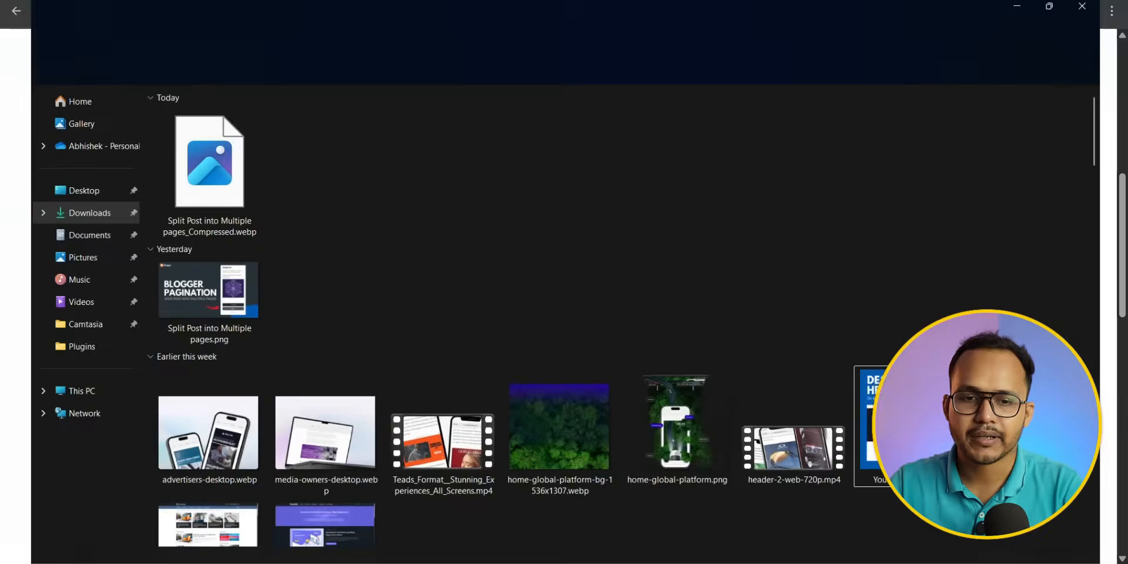
Compare the file sizes of Split Post into Multiple pages.png and its compressed WebP version in Downloads.
click(226, 294)
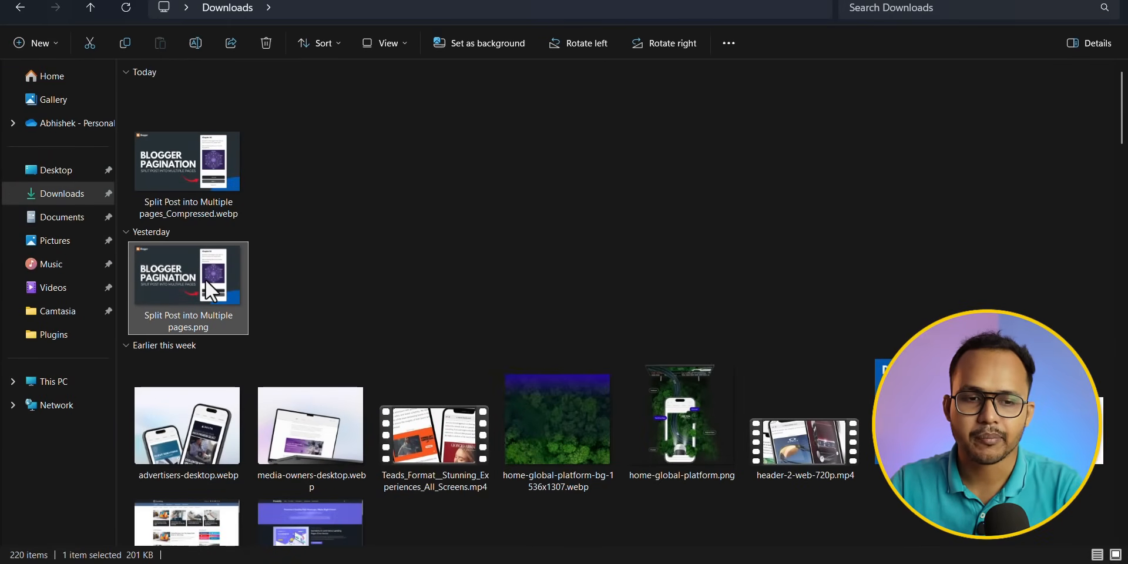
click(218, 173)
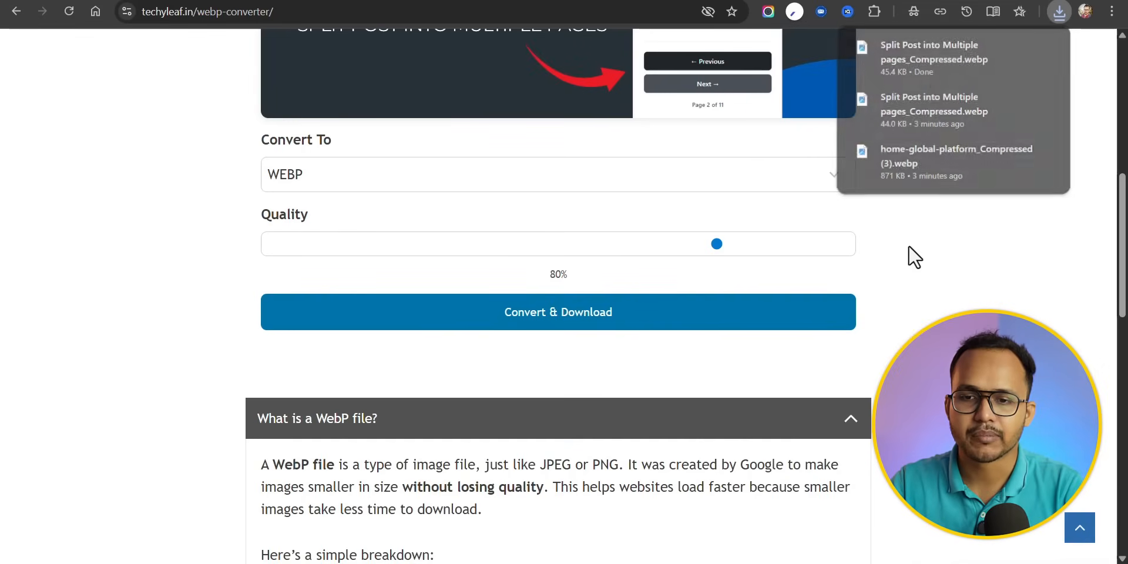
Reload the WebP Converter page and upload Youtube Post (1).png, shortcodes.png and techmag blogger theme.png from Downloads.
scroll(910, 252, up, 2)
scroll(869, 241, up, 6)
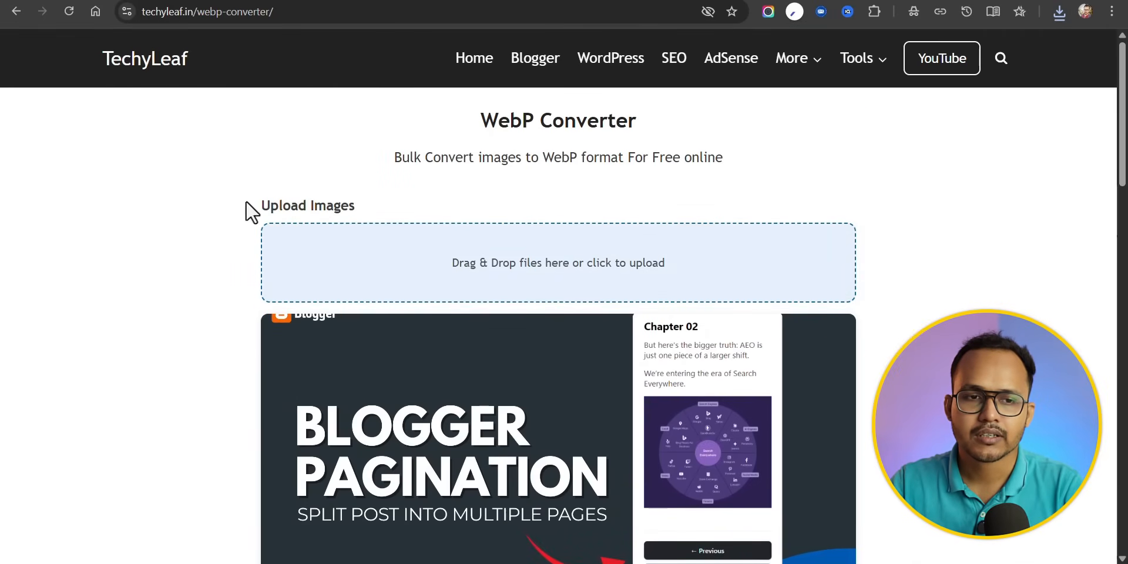
click(69, 15)
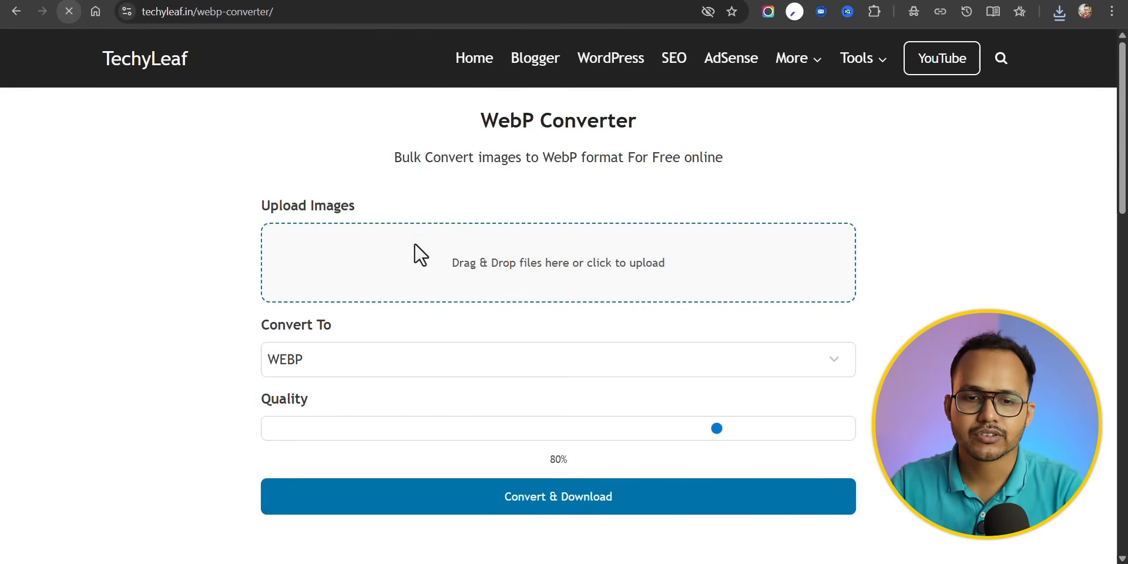
click(513, 262)
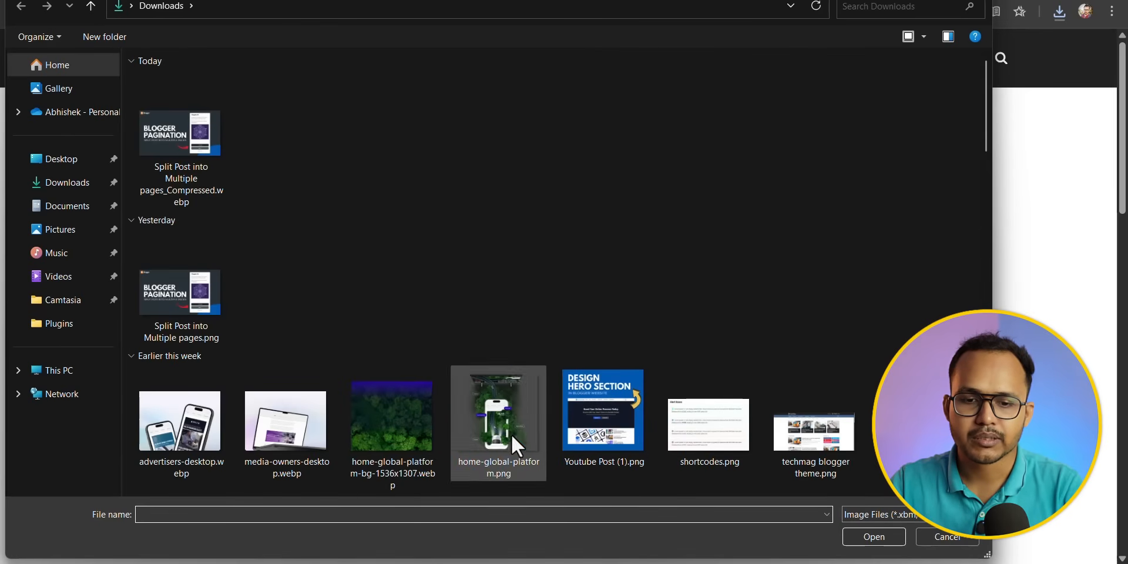
click(610, 436)
ctrl+click(724, 433)
ctrl+click(832, 443)
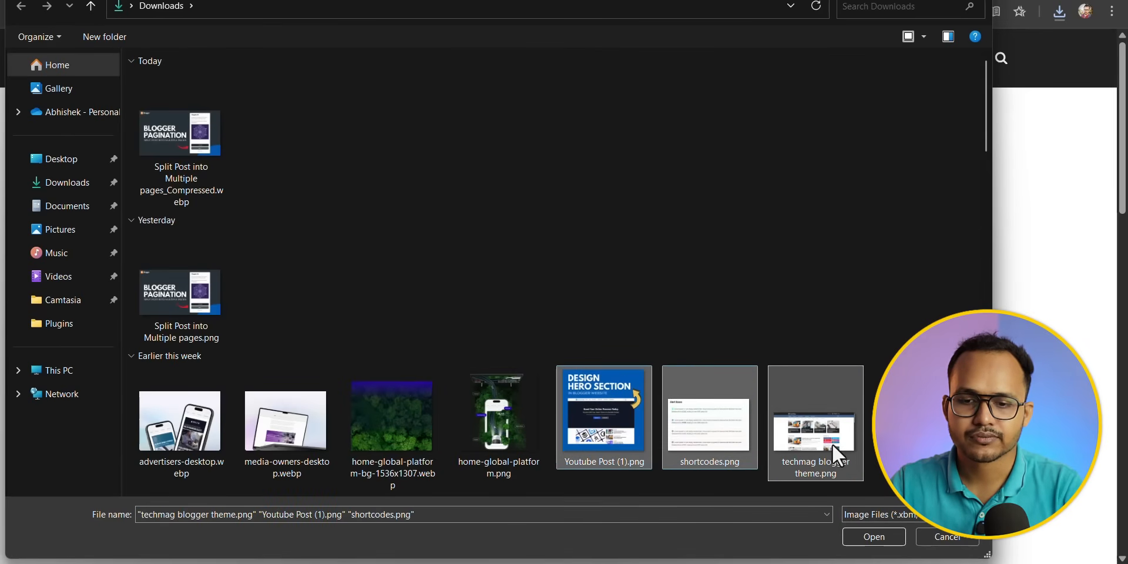
click(872, 540)
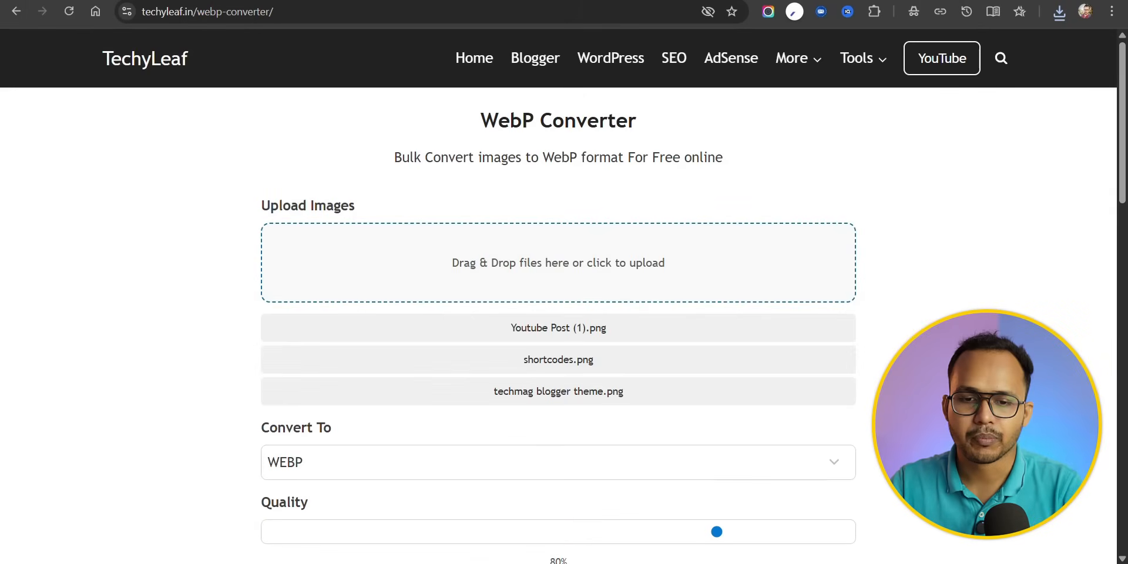
Convert the three uploaded images to WEBP at 55% quality and download them.
scroll(925, 309, down, 3)
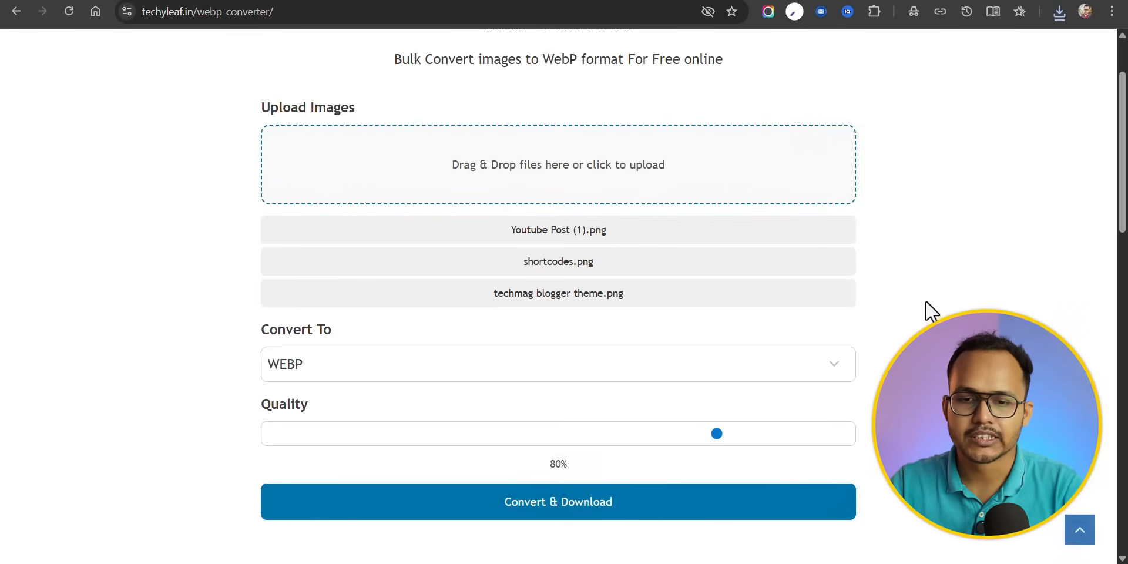
click(733, 266)
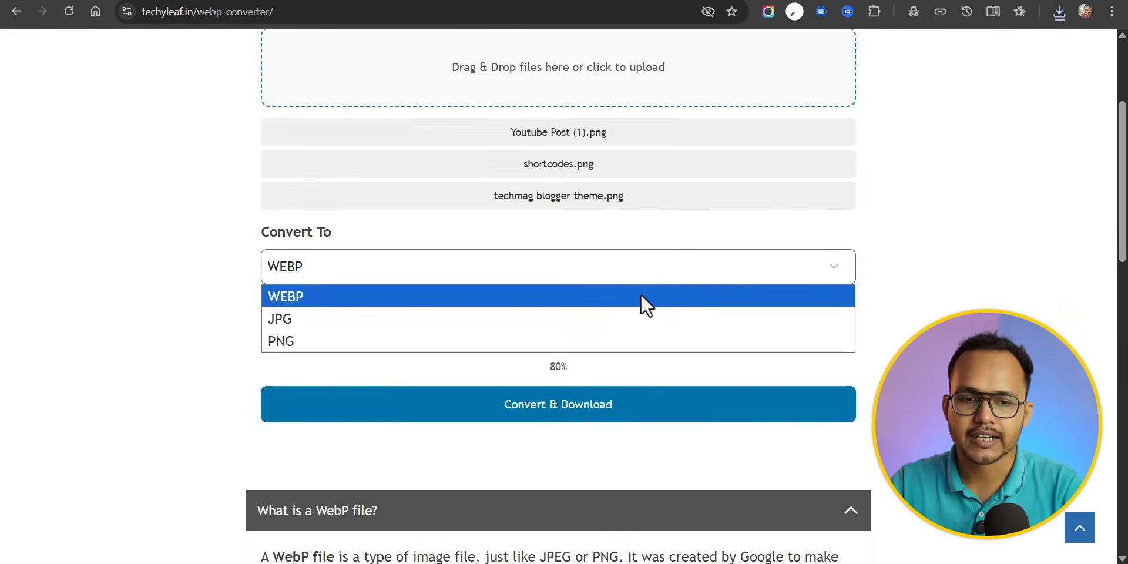
click(601, 300)
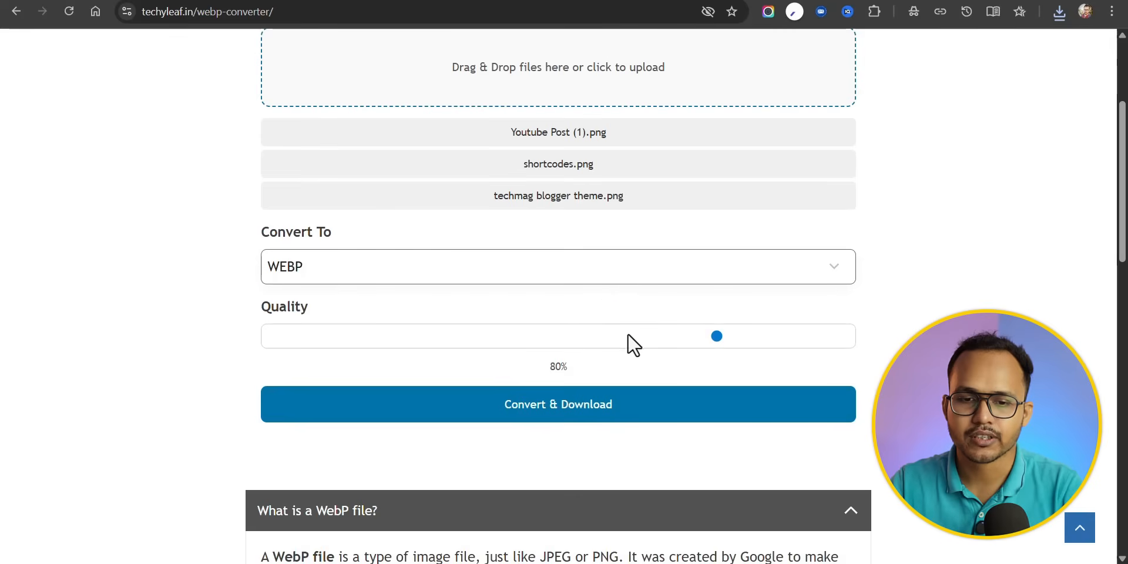
drag(702, 335, 559, 334)
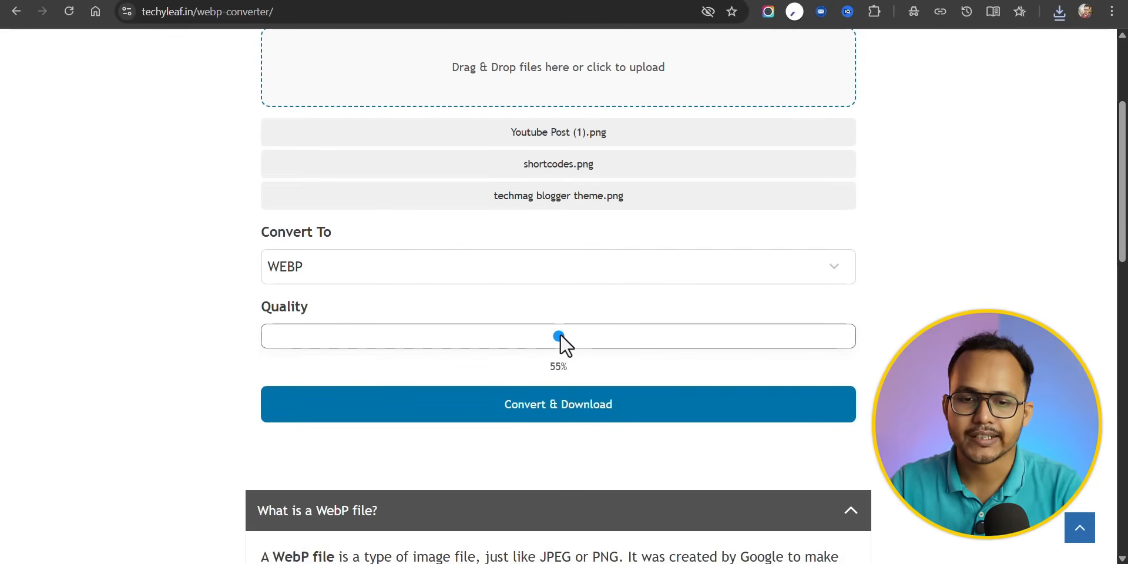
click(565, 412)
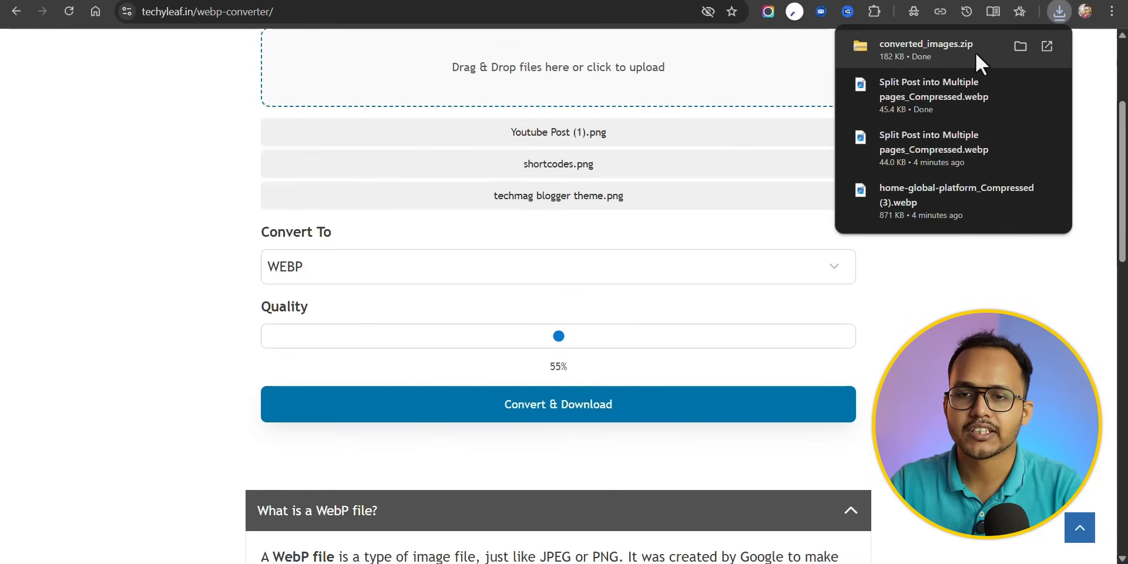
Open the downloaded converted_images.zip from its folder and examine the compressed WebP files and their sizes.
click(1020, 46)
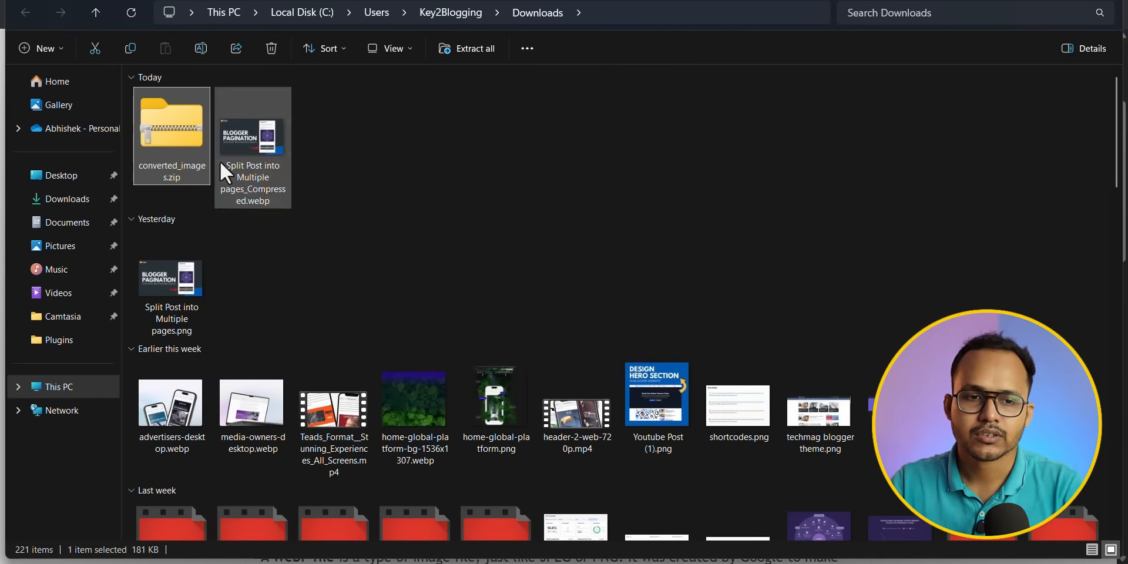
key(Return)
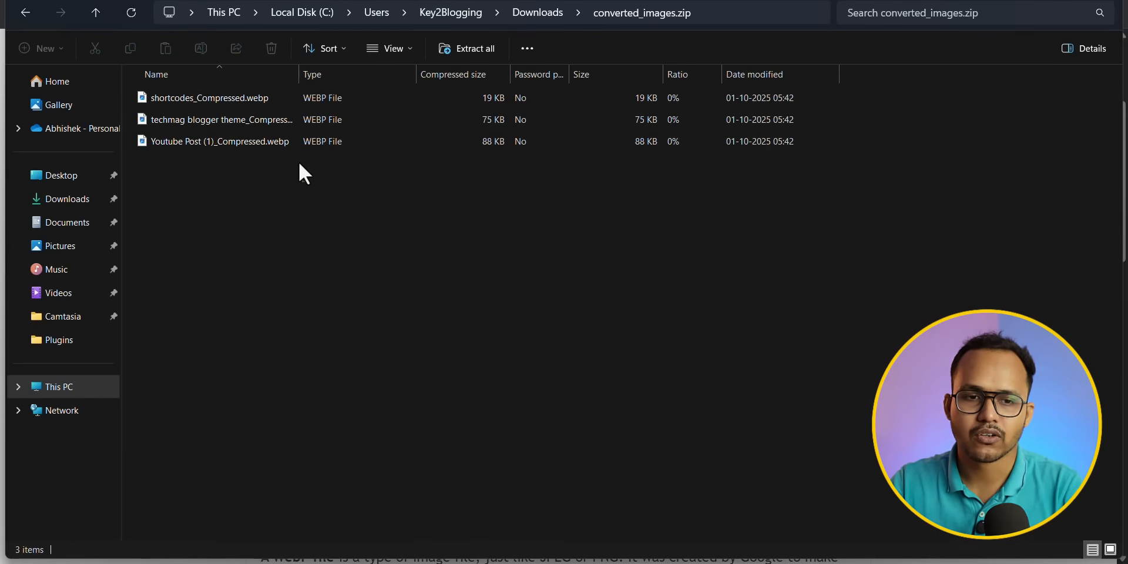
drag(304, 182, 290, 100)
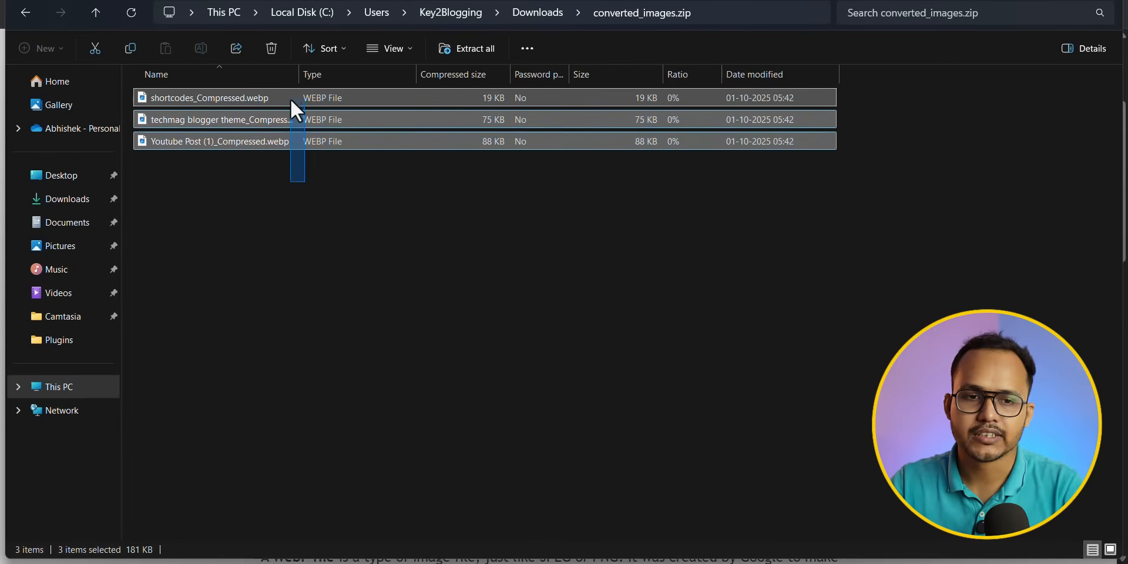
click(394, 194)
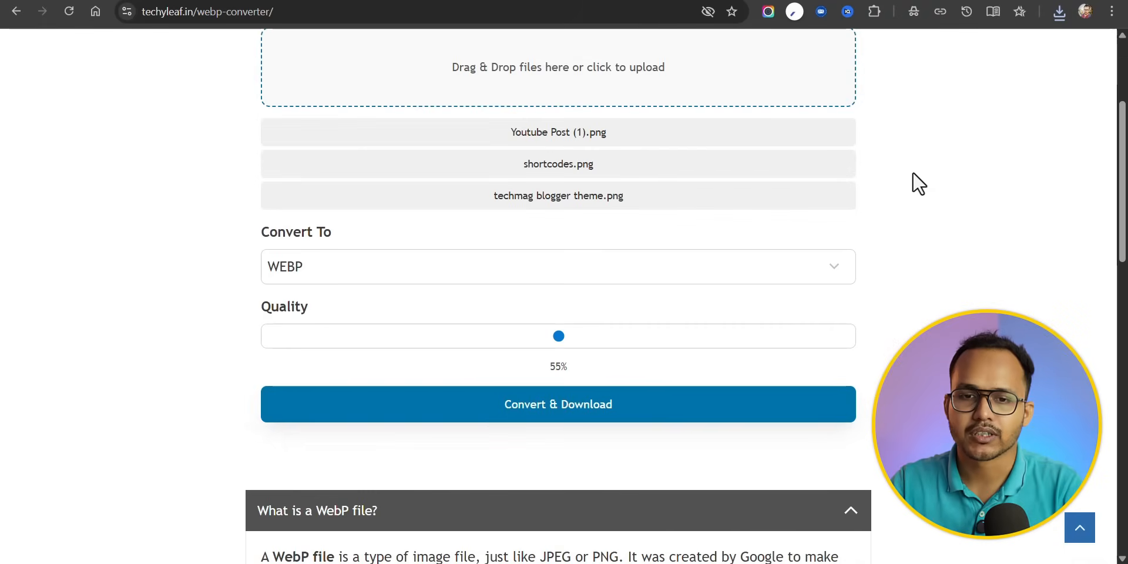
scroll(928, 194, up, 3)
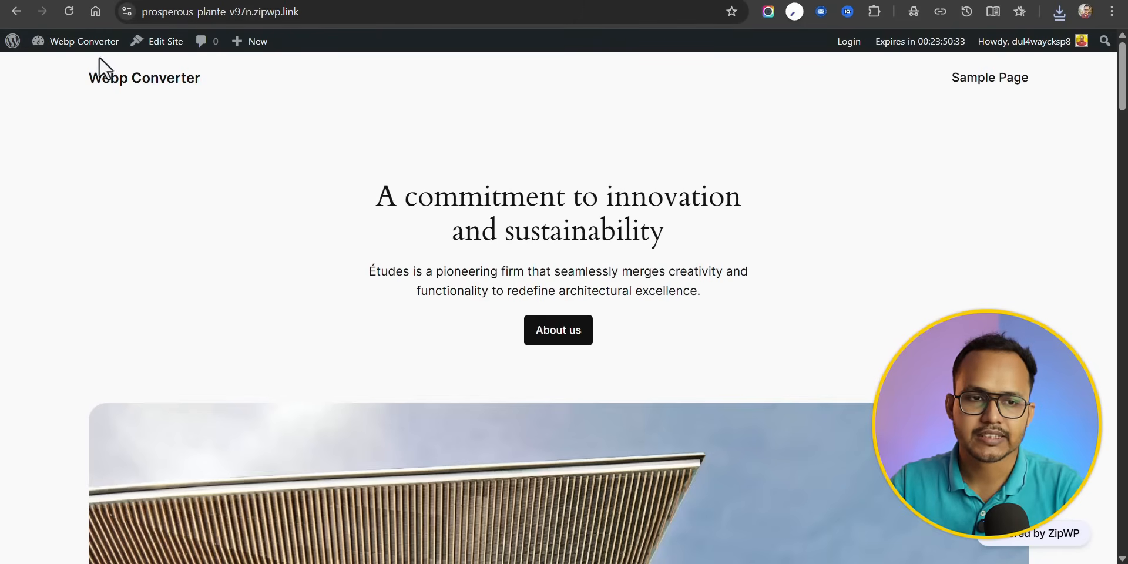
Go to the WordPress site's dashboard, then install and activate the Kadence theme from the popular themes.
click(75, 43)
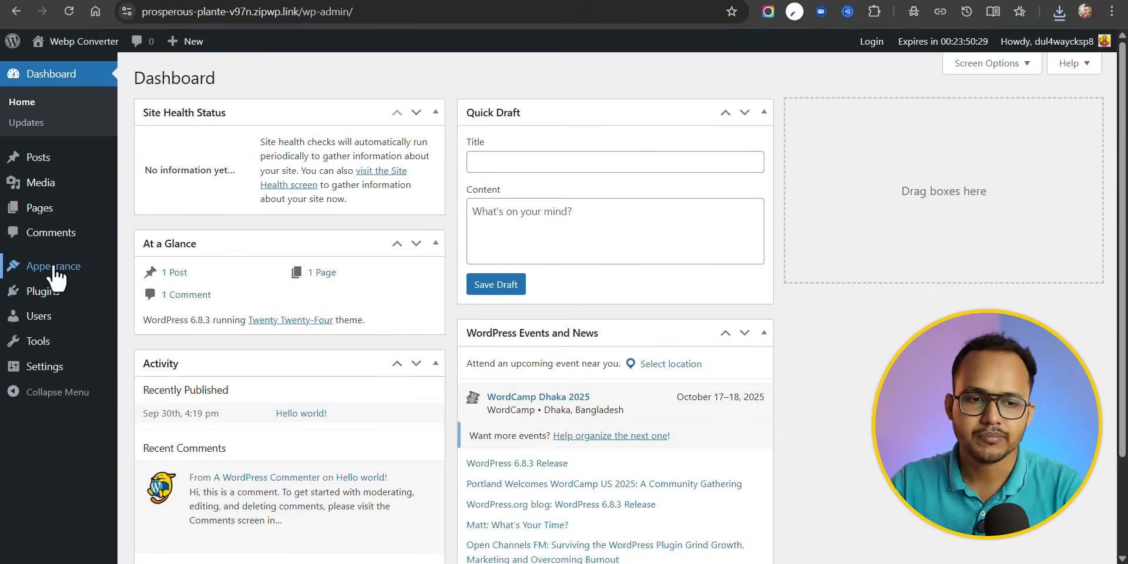
mouse_move(91, 267)
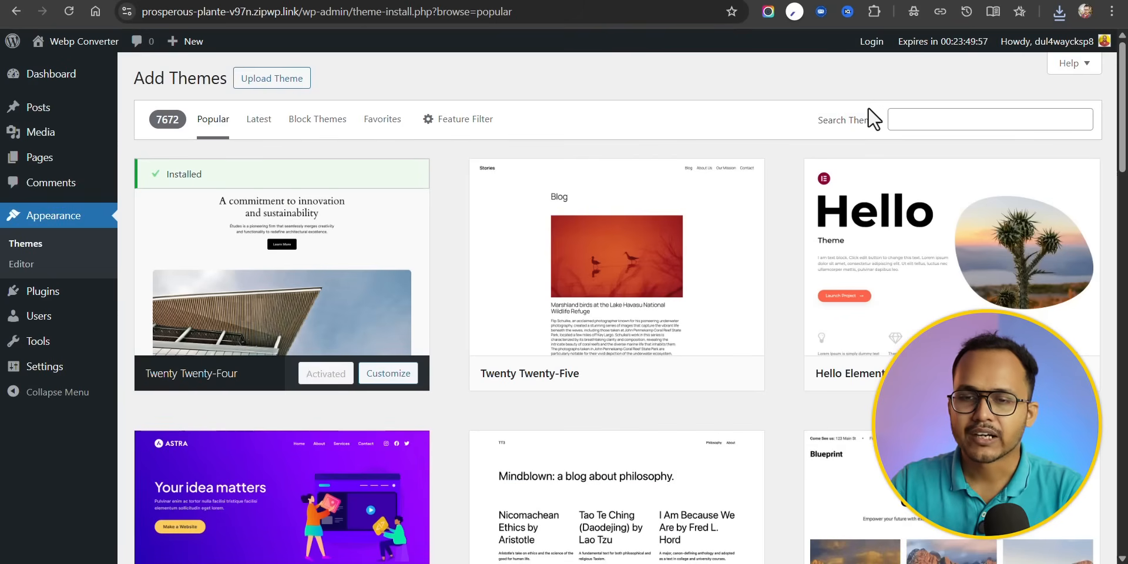
scroll(716, 308, down, 10)
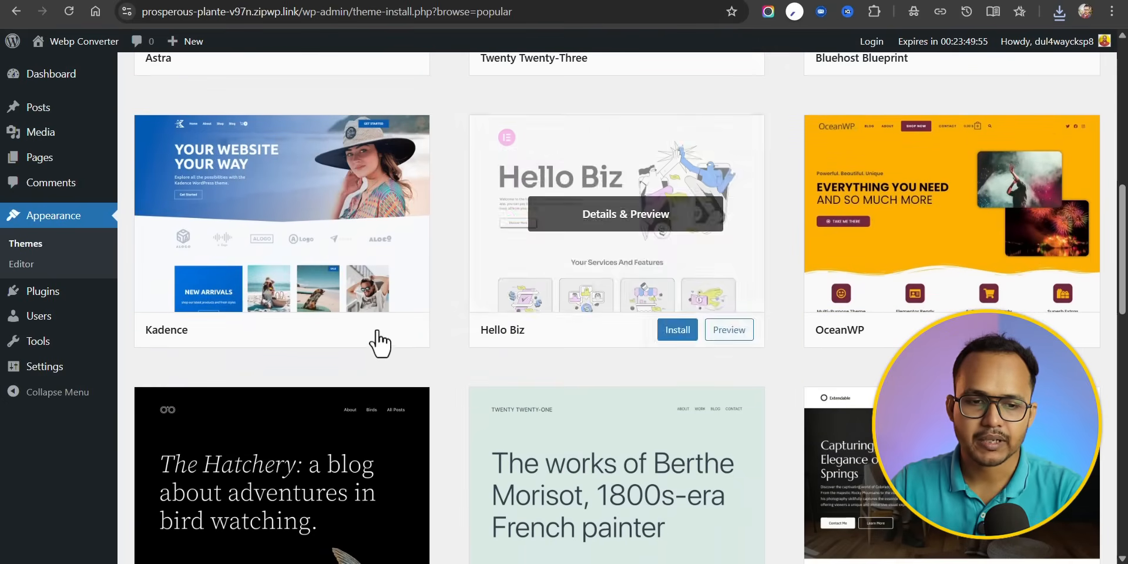
click(340, 335)
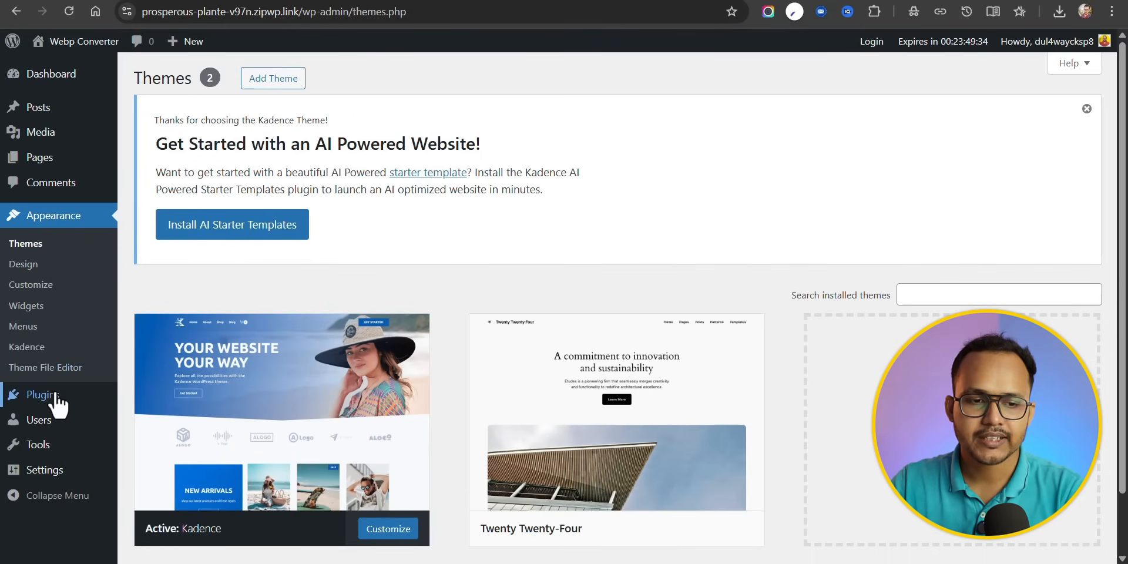
Search the new plugins for "kadence blocks" and install Gutenberg Blocks with AI by Kadence WP, dismissing the starter templates notice.
click(57, 402)
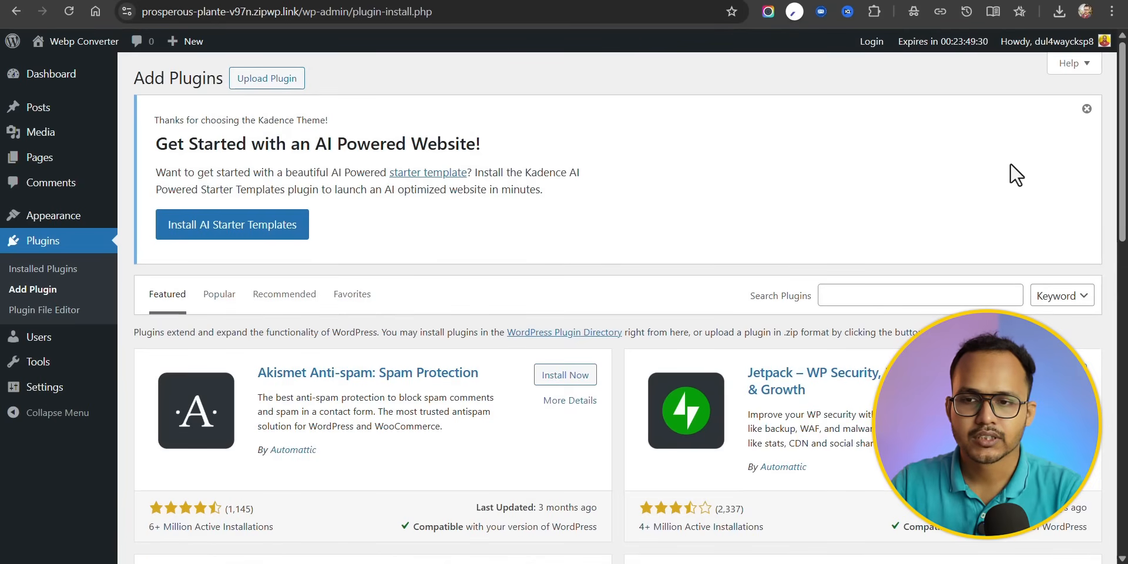
click(1086, 112)
click(883, 123)
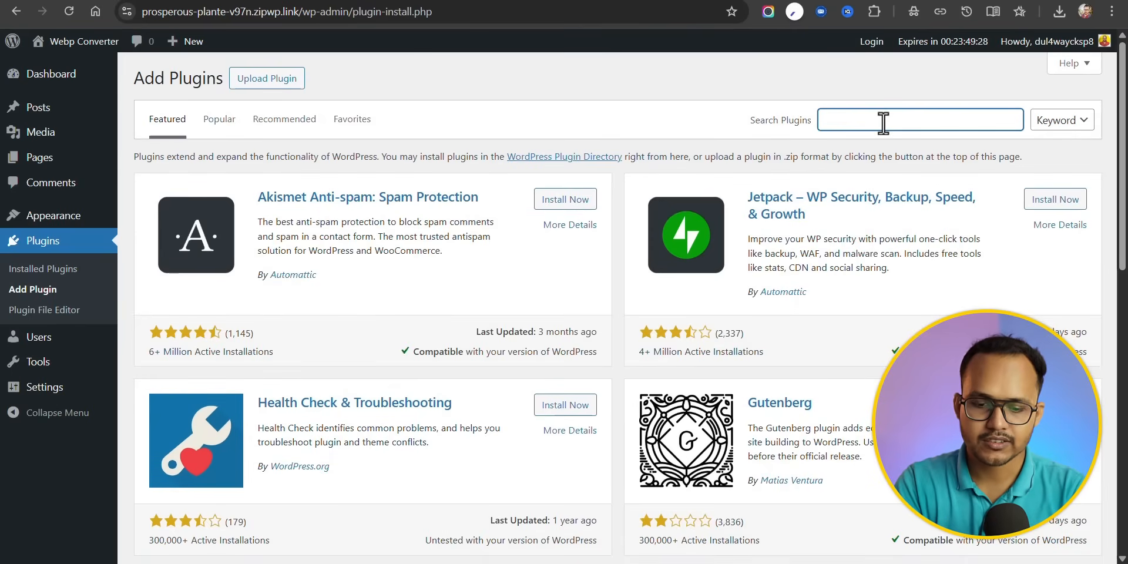
text(kadence blocks)
click(565, 203)
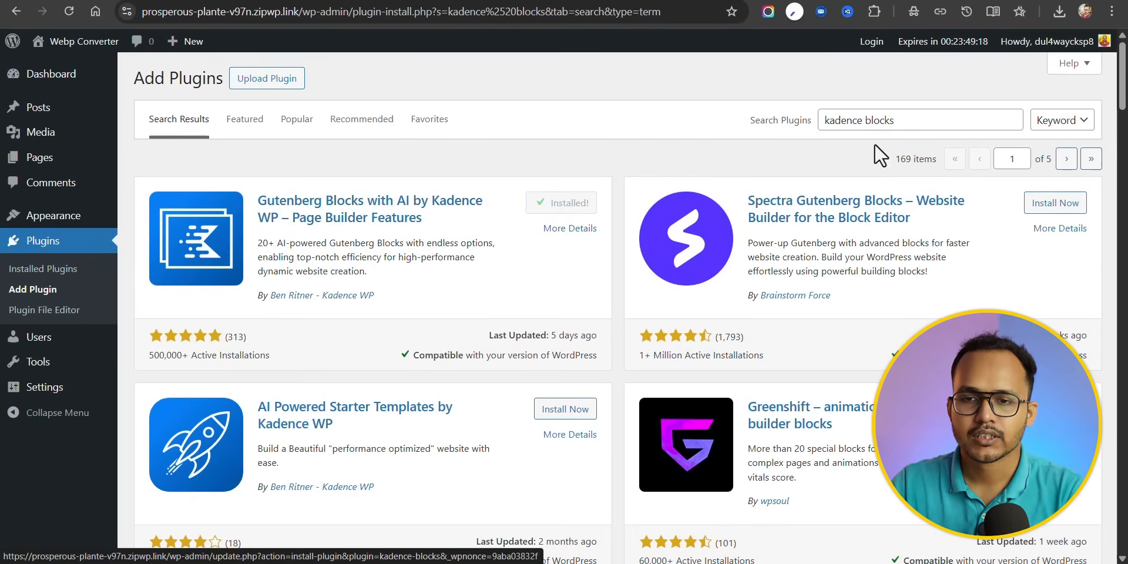
Search the new plugins for "wp code" and install WPCode – Insert Headers and Footers + Custom Code Snippets.
triple_click(929, 119)
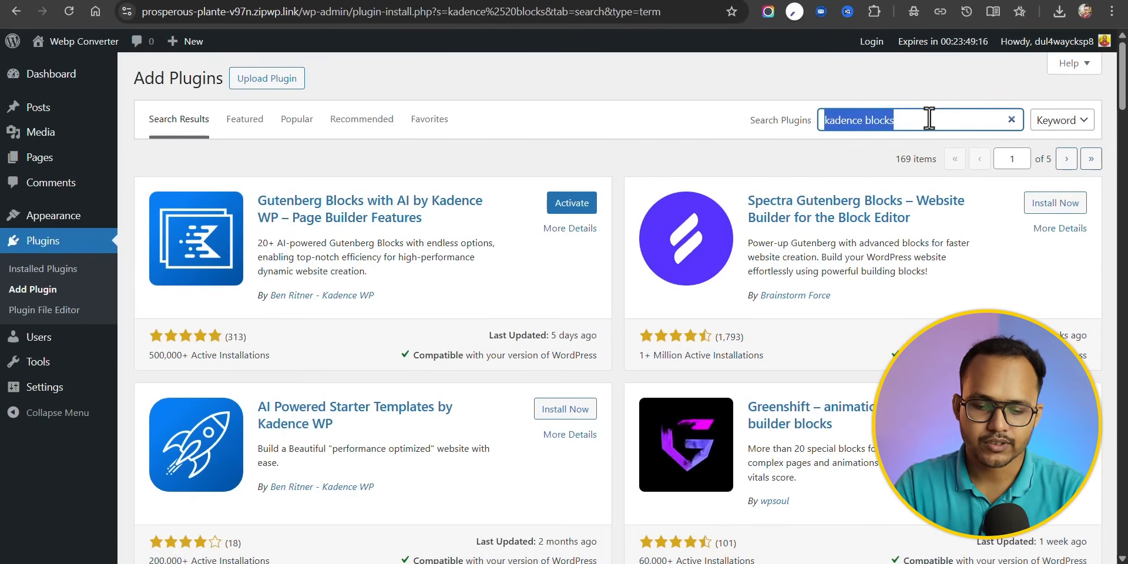
text(wp code)
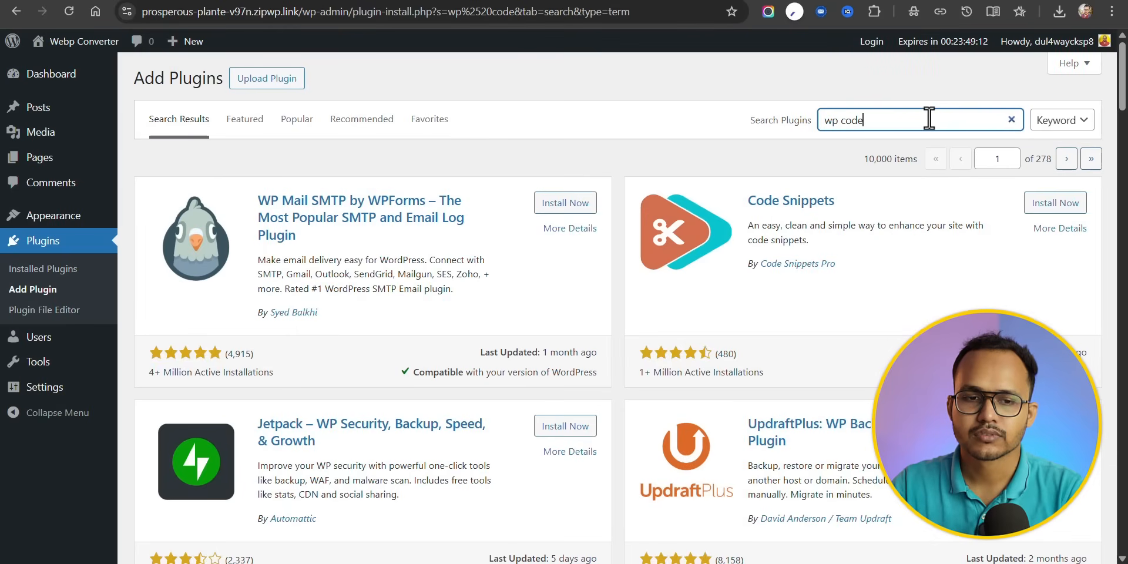
scroll(646, 329, down, 5)
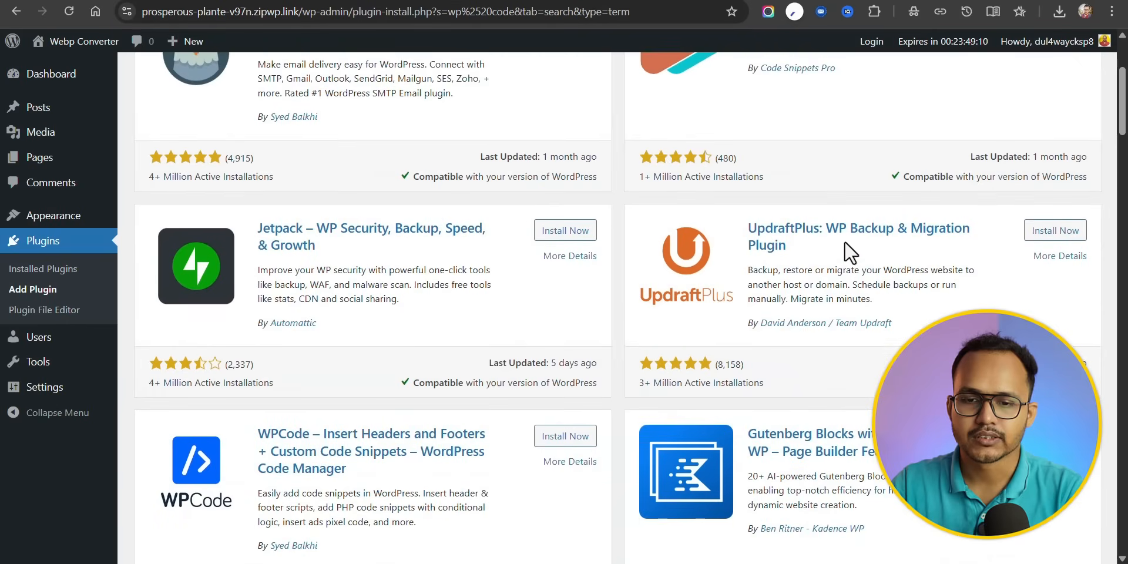
click(552, 345)
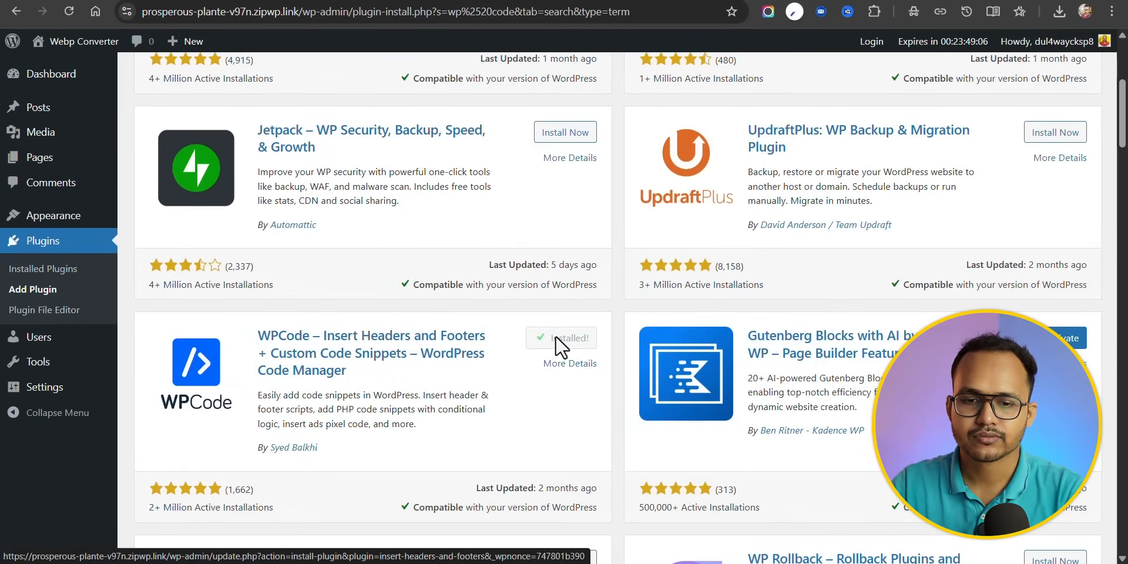
Bulk activate the installed Kadence Blocks and WPCode Lite plugins and dismiss the activation notice.
scroll(567, 343, up, 5)
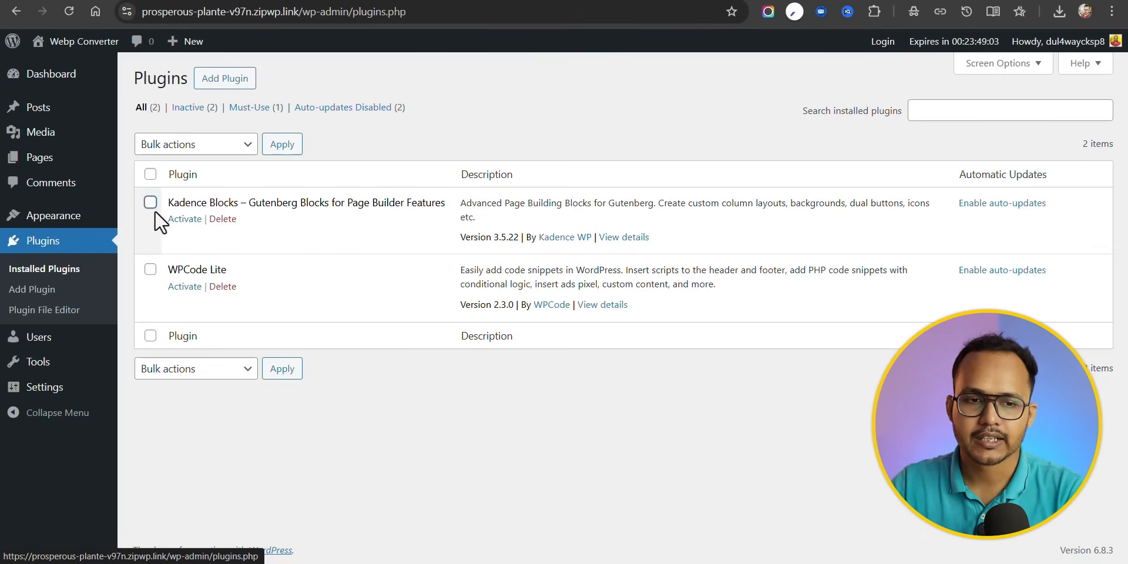
click(151, 173)
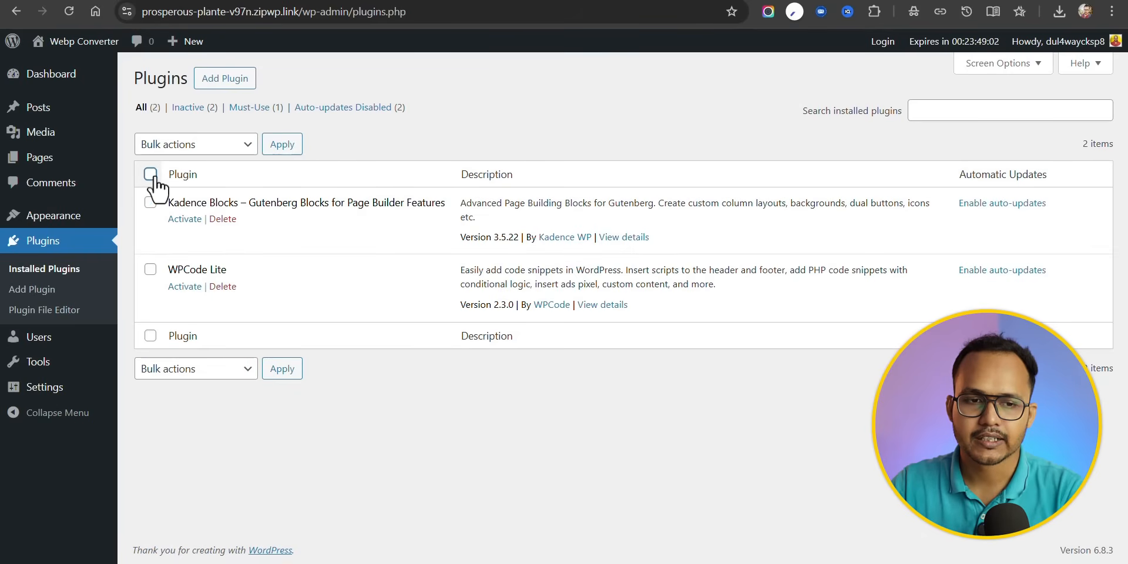
click(244, 147)
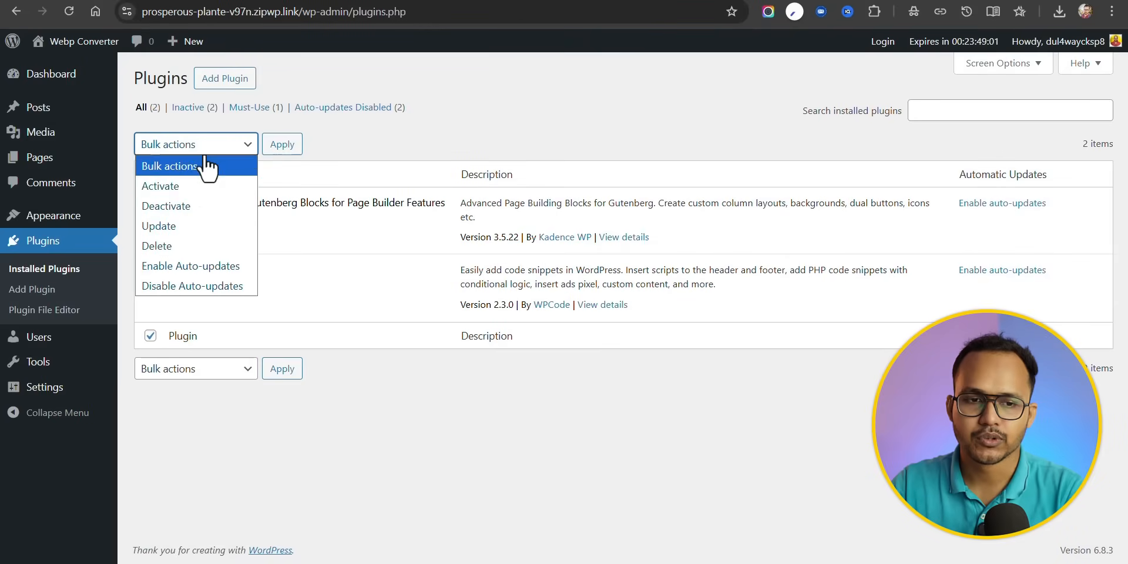
click(188, 186)
click(300, 144)
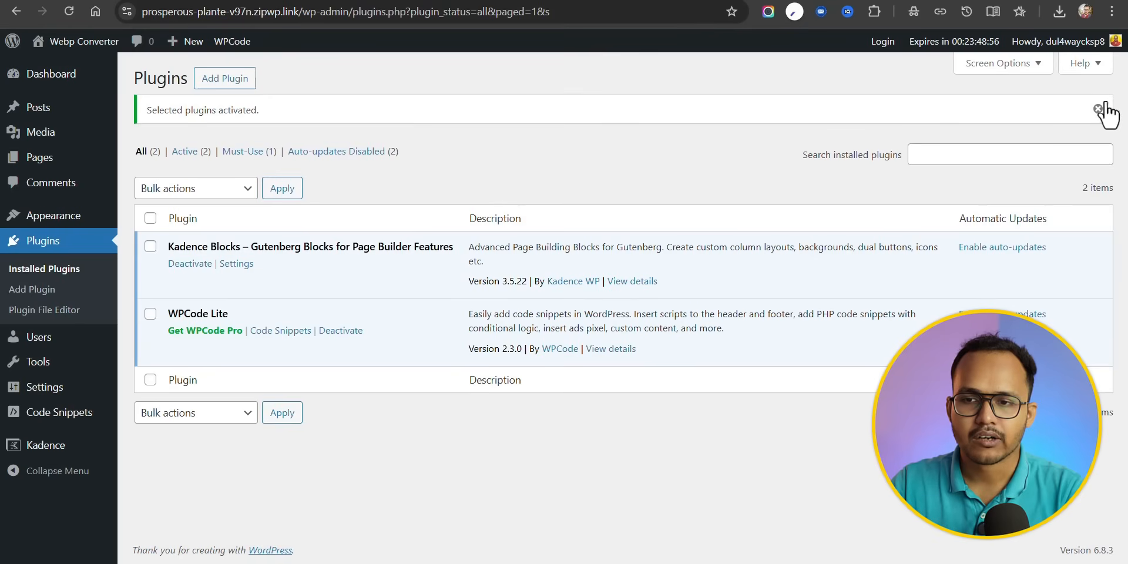
click(1097, 109)
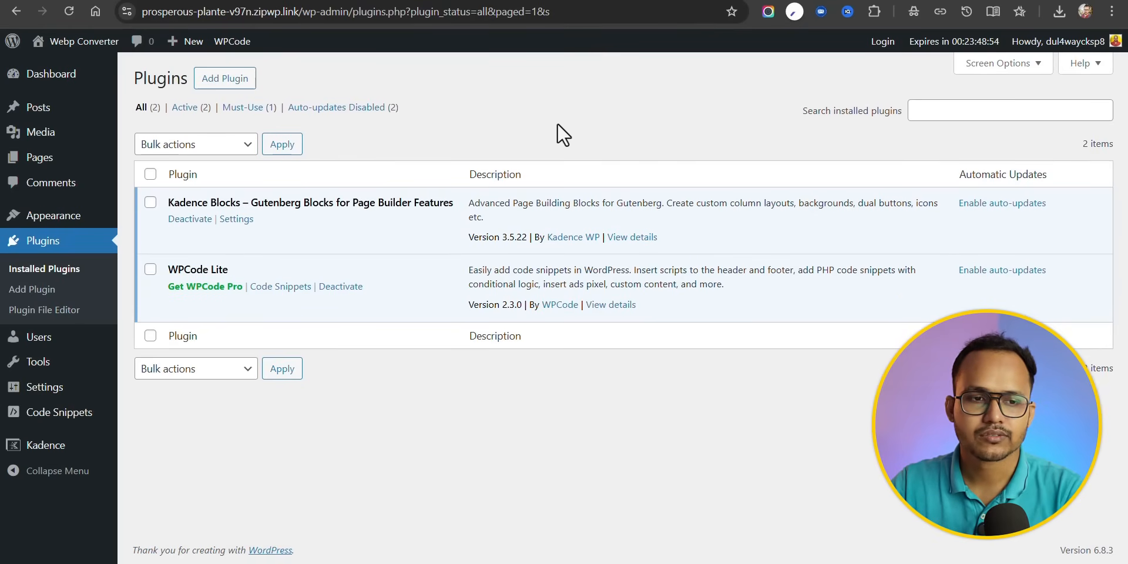
Create a new blank page in the WordPress site.
click(33, 158)
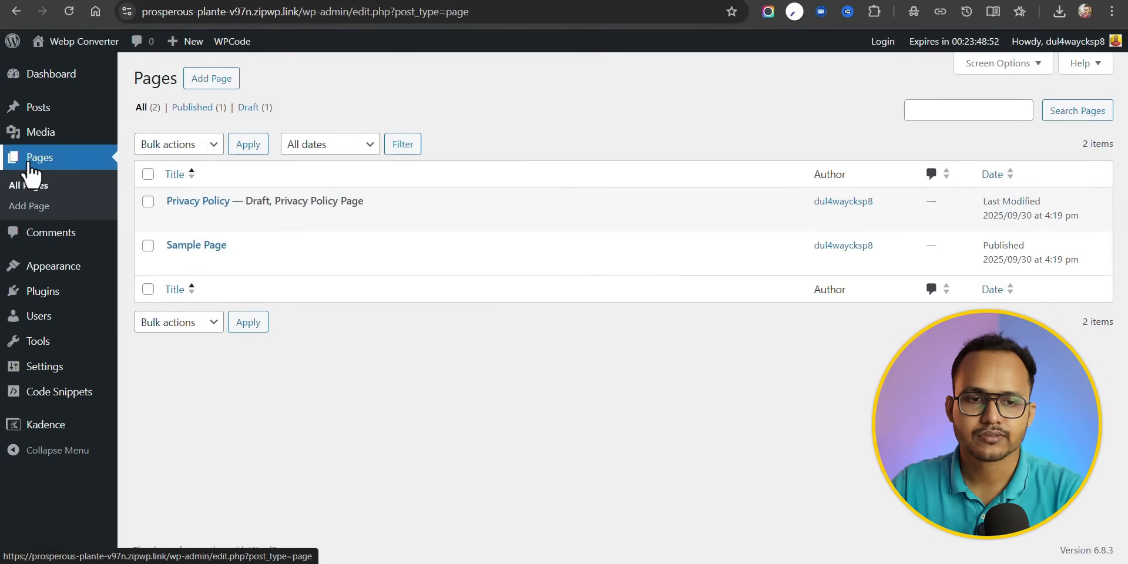
click(198, 86)
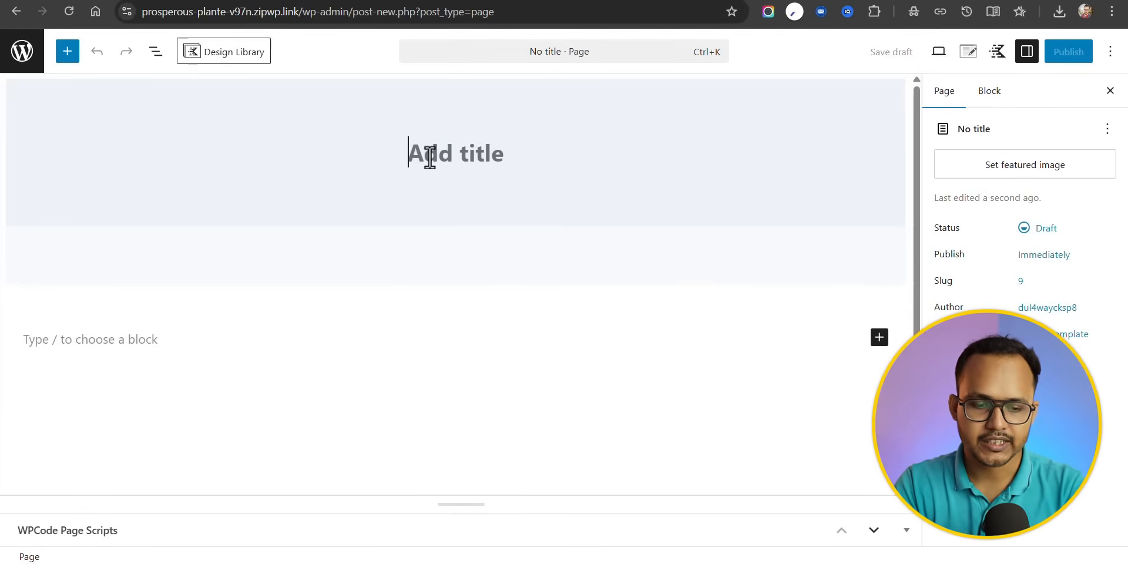
Title the page "Webp Converter" and set its page layout to Fullwidth.
text(Webp )
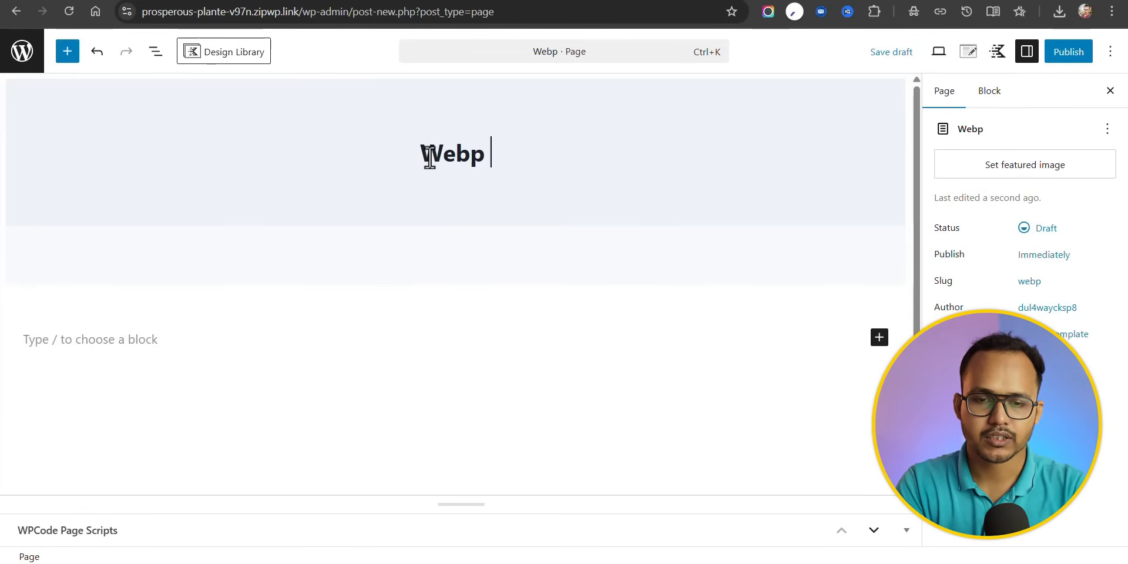
text(Converter)
click(969, 58)
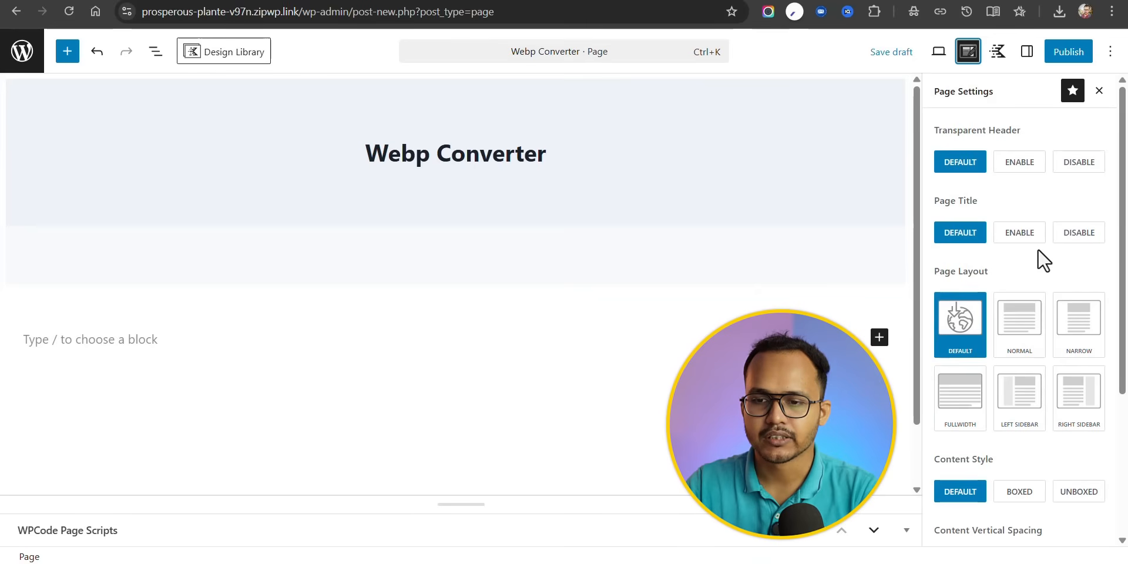
click(967, 410)
Set the page's content style to Unboxed and disable its content vertical spacing and featured image.
scroll(1027, 385, down, 2)
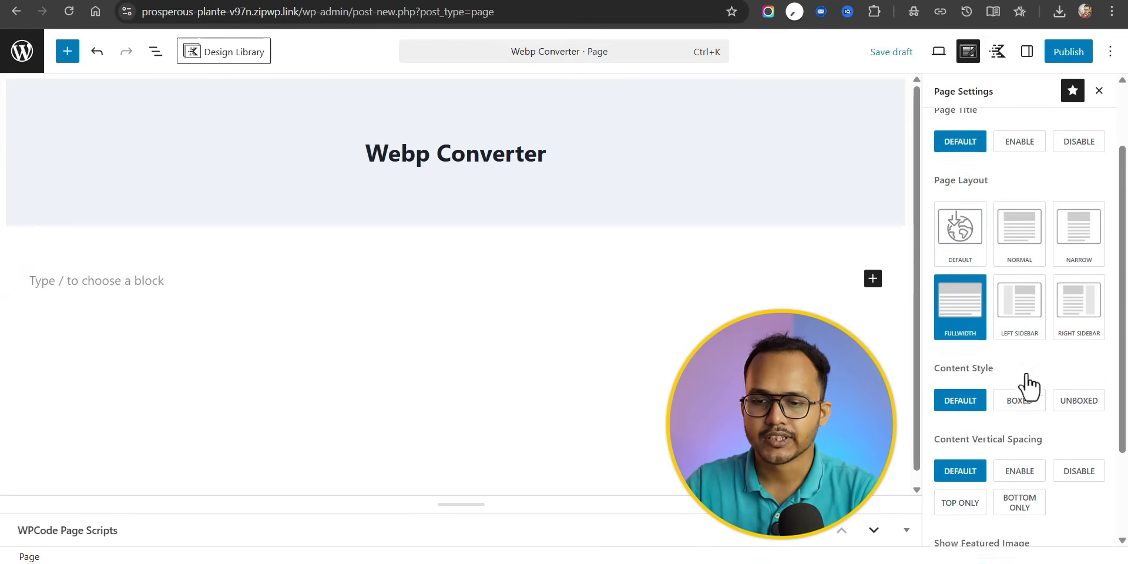
scroll(1027, 385, down, 2)
click(1077, 302)
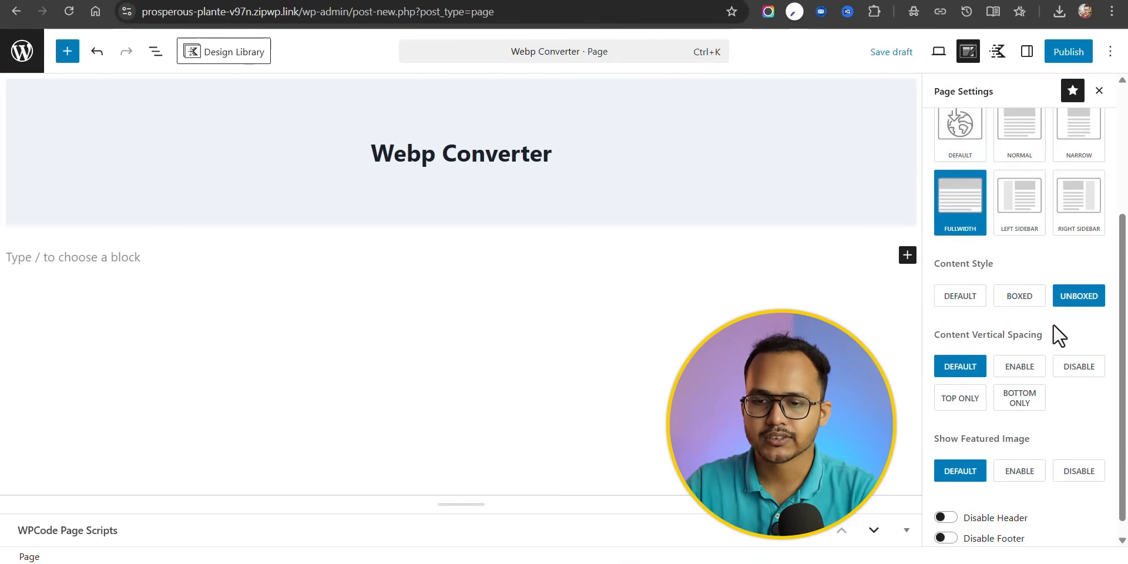
click(1076, 369)
scroll(1087, 414, down, 1)
click(1080, 455)
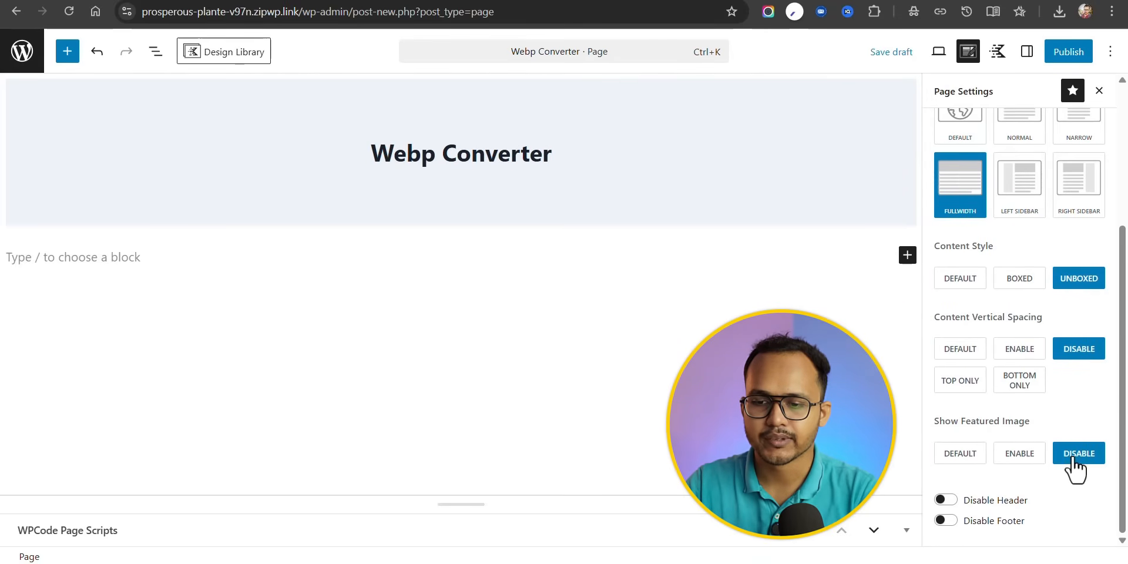
Add a Custom HTML block to the page by searching the blocks for "cus".
click(907, 255)
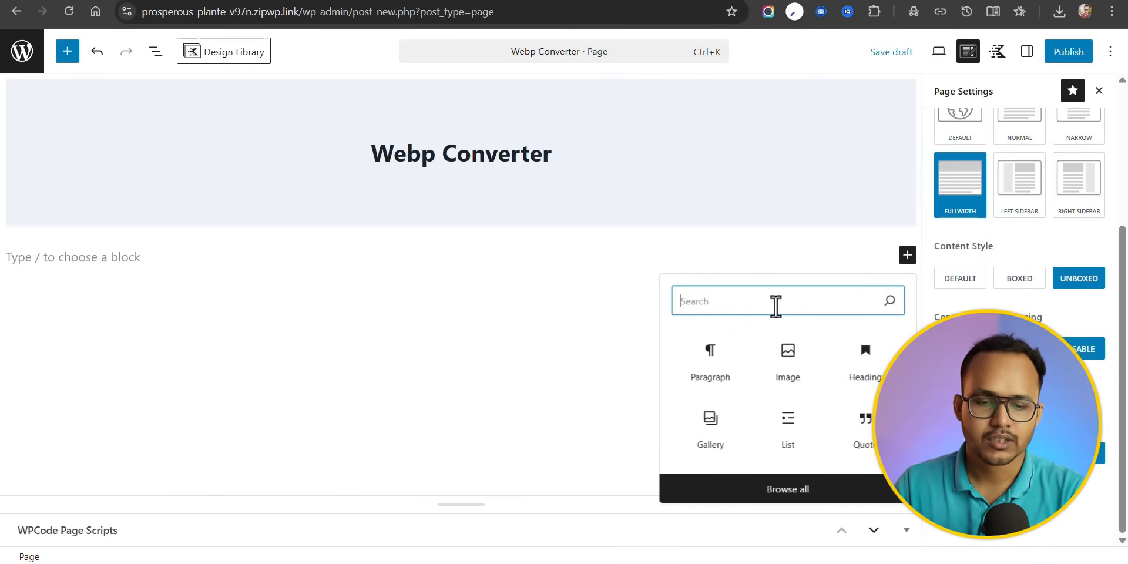
text(cus)
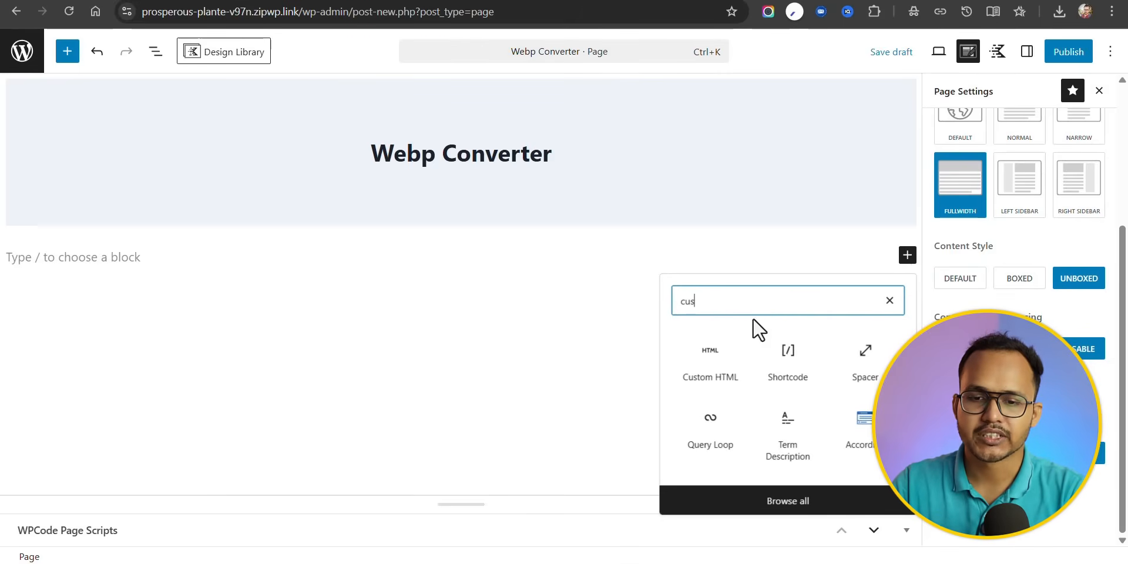
click(710, 364)
Copy the Version 04 (Final) code from the Notion "Tools Website" page and paste it into the Custom HTML block.
click(247, 1)
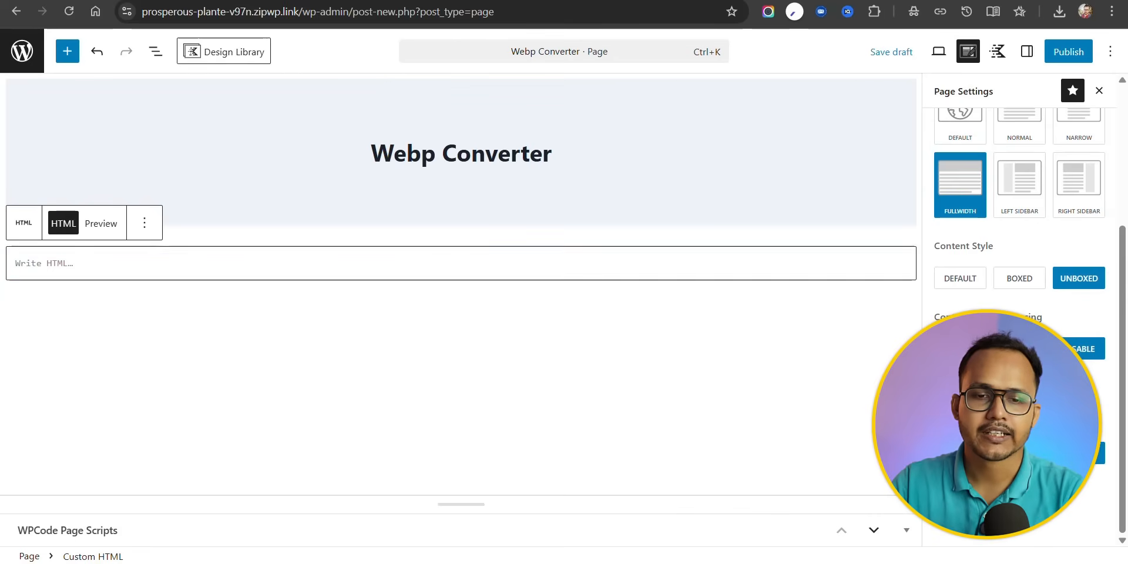
mouse_move(767, 344)
click(738, 333)
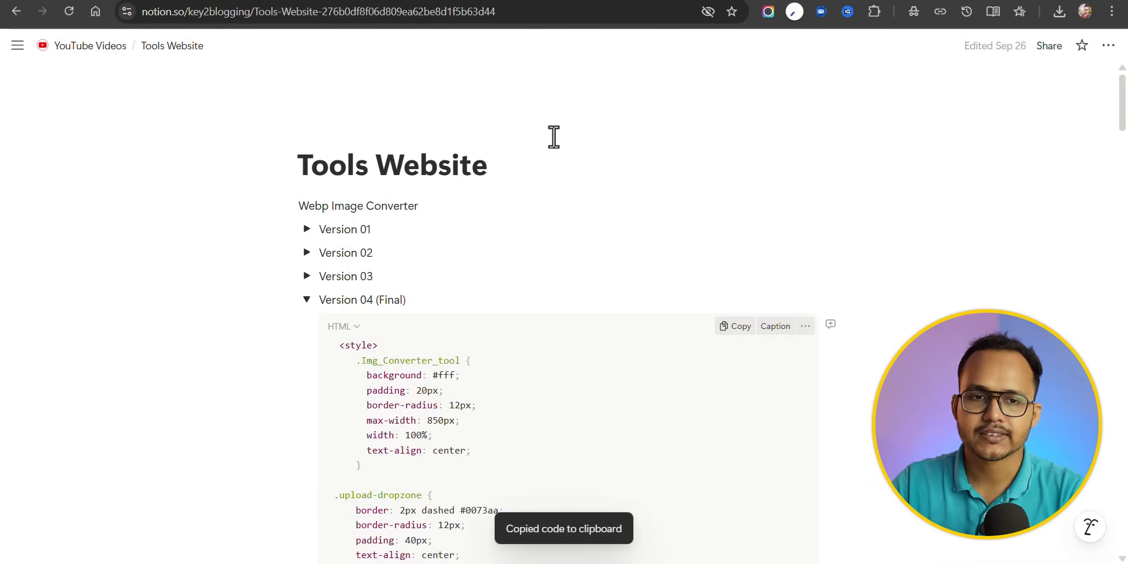
key(ctrl+Tab)
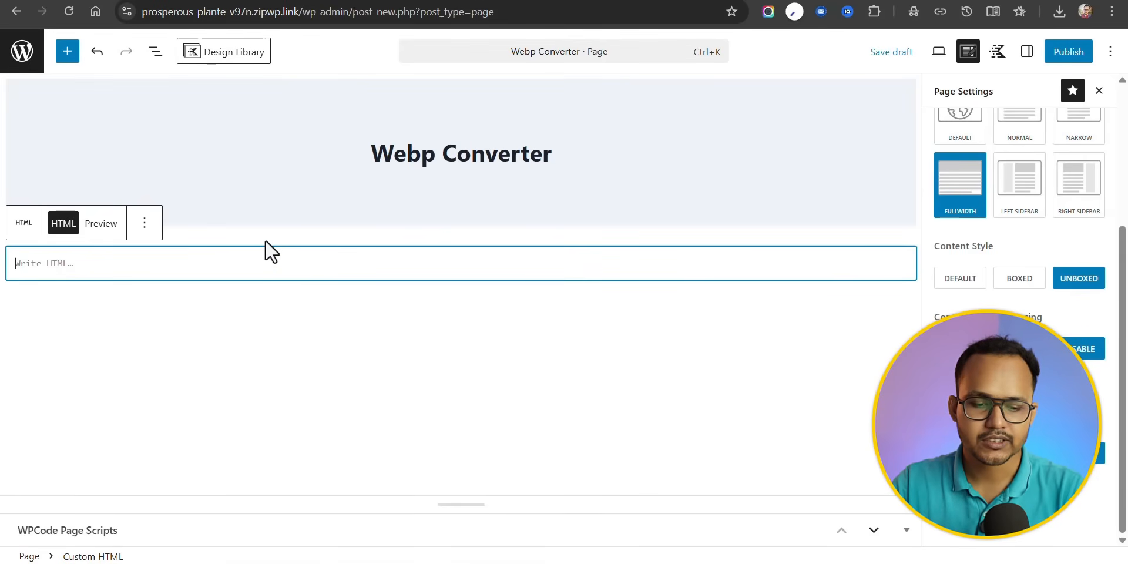
key(ctrl+v)
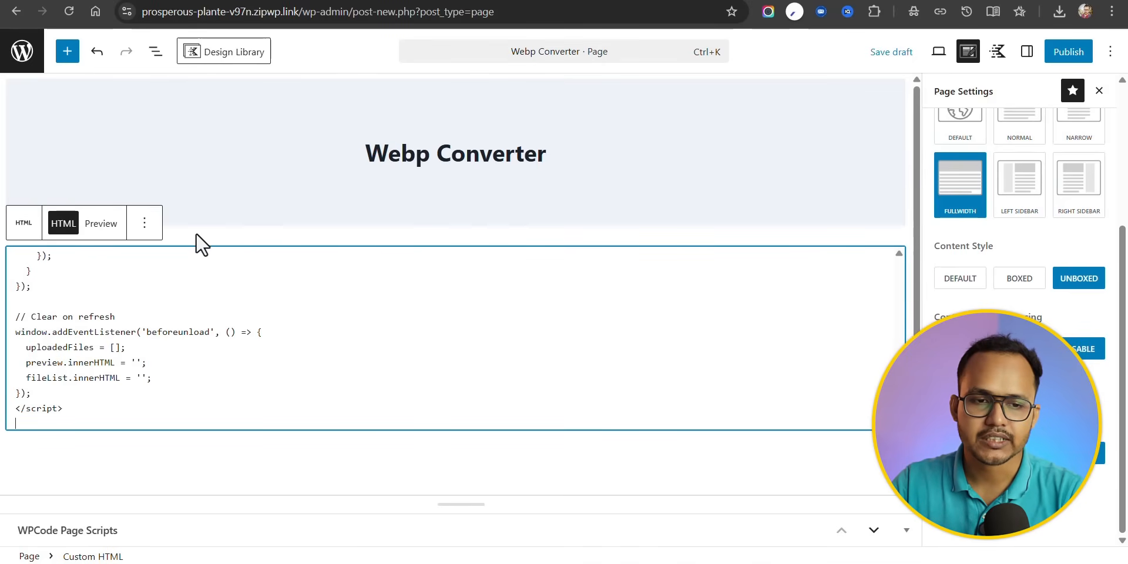
click(92, 453)
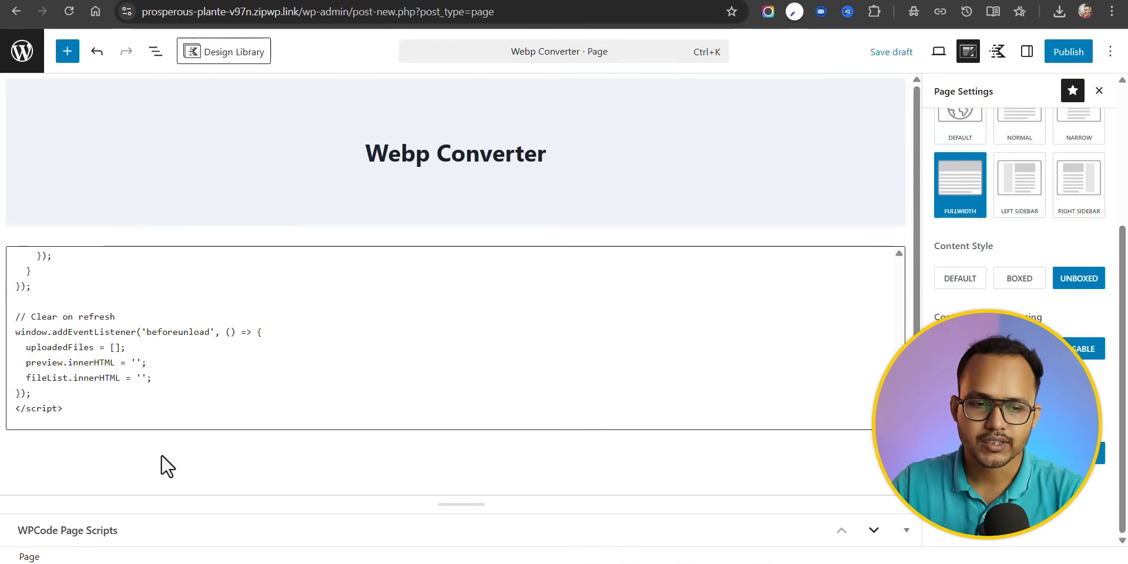
click(194, 464)
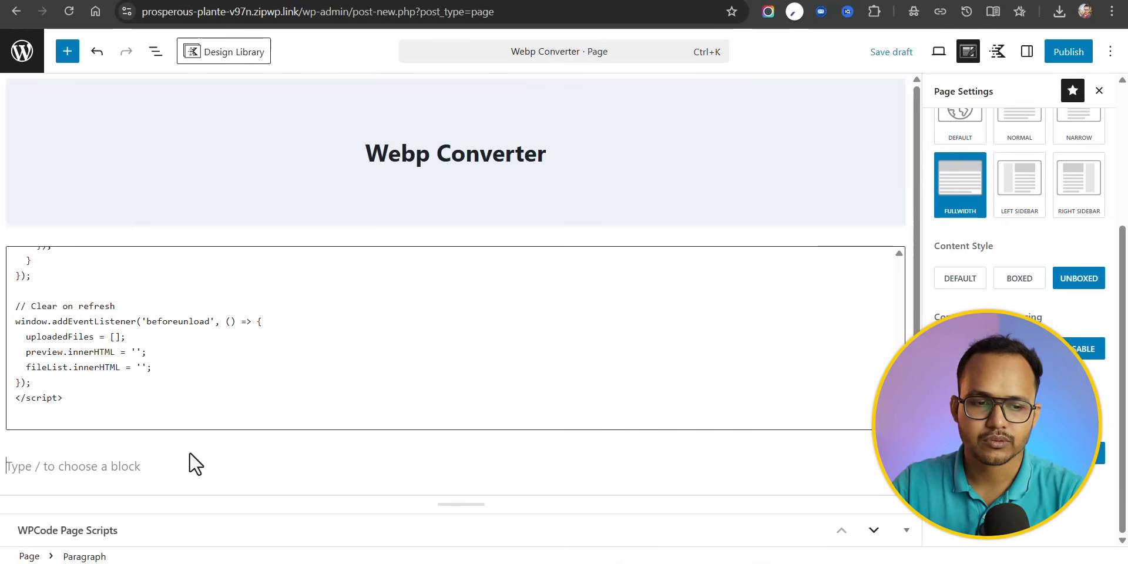
text(/)
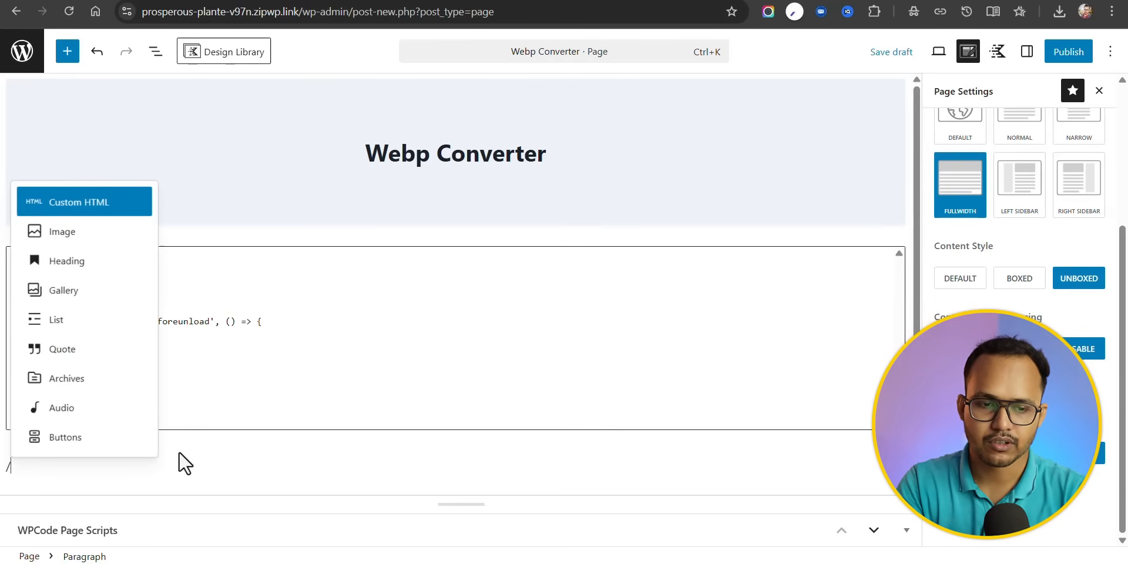
text(row)
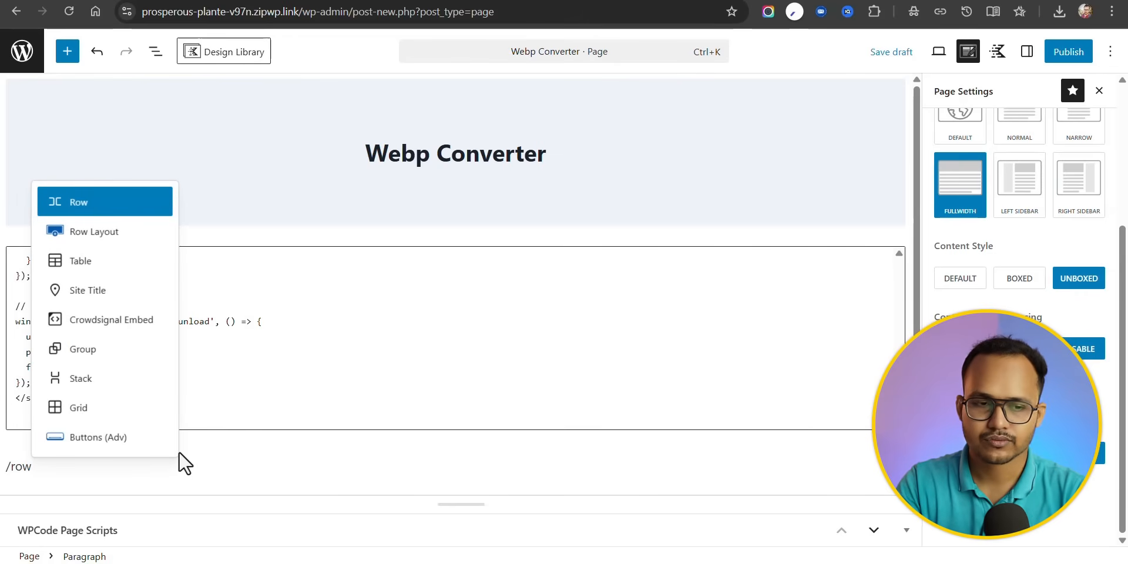
Insert a Kadence Row Layout block with a single-column layout at the end of the page.
click(67, 53)
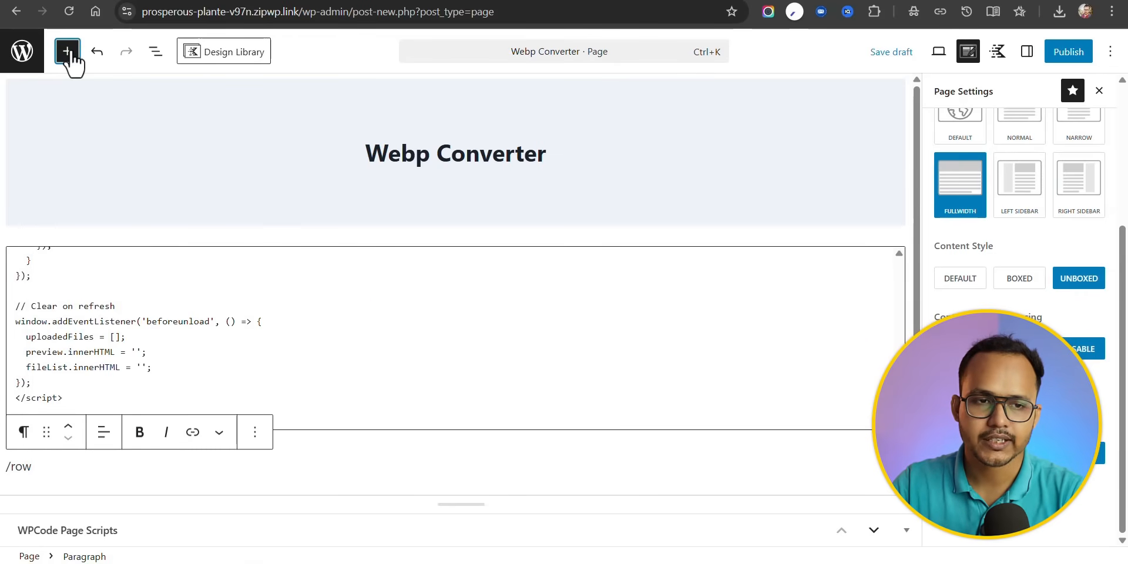
click(47, 221)
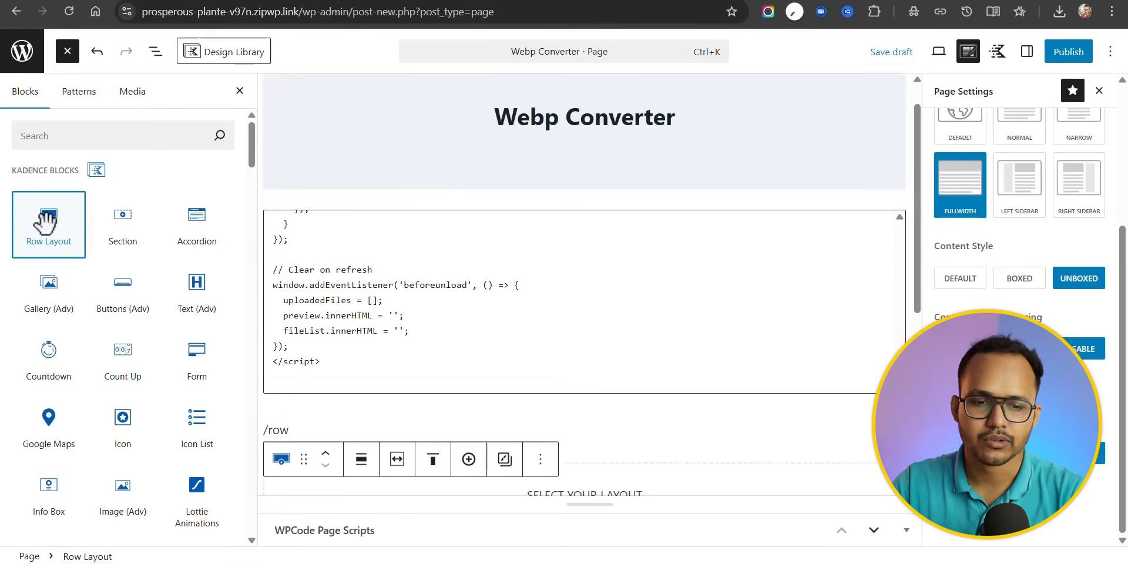
click(239, 91)
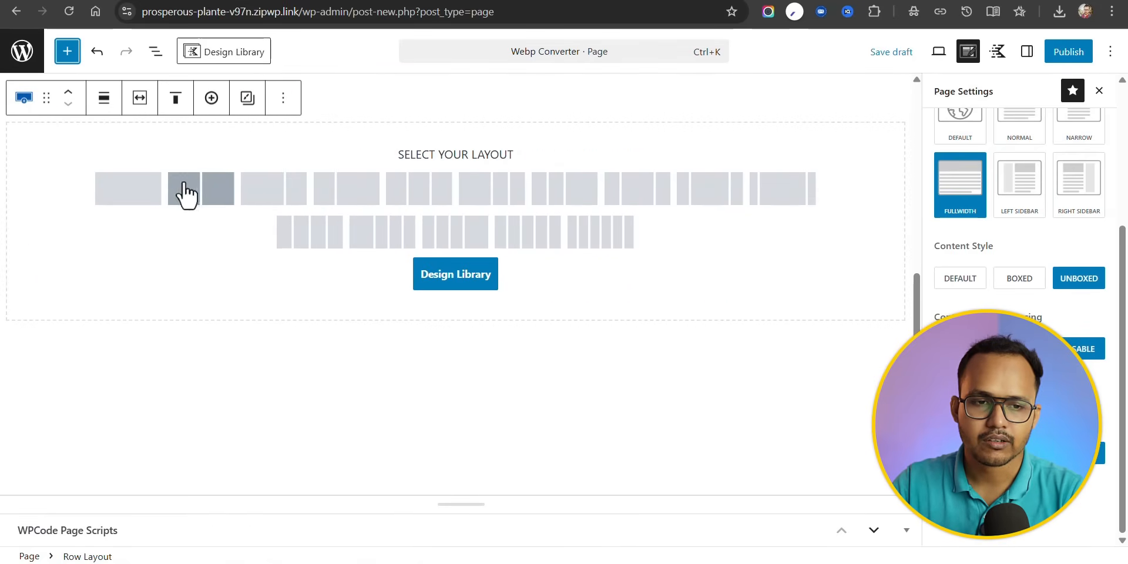
click(124, 197)
Move the Custom HTML block with the converter code into the Row Layout's section.
scroll(256, 181, up, 10)
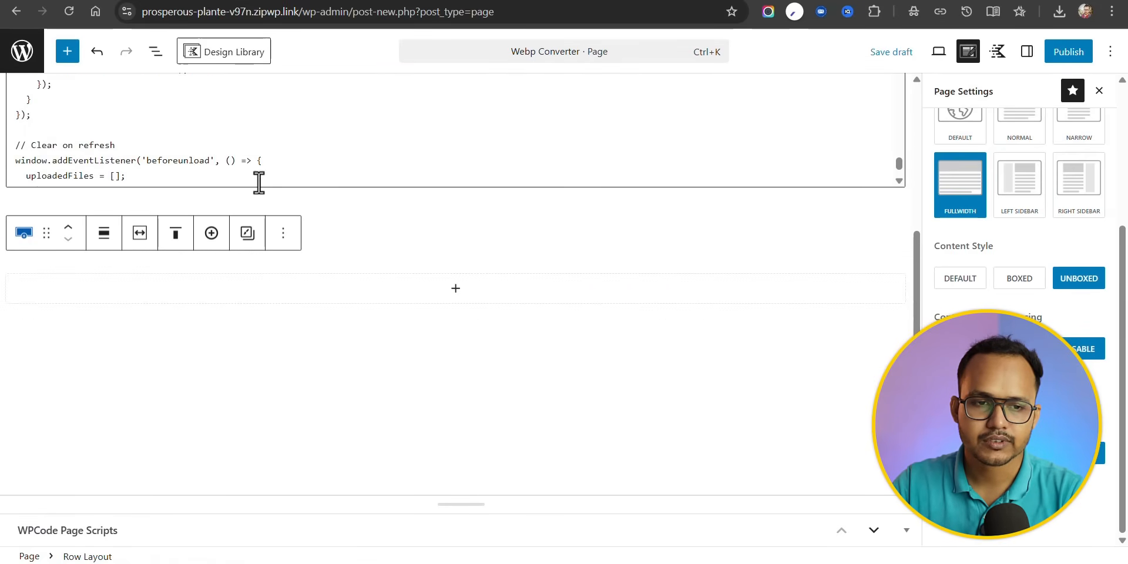
click(163, 205)
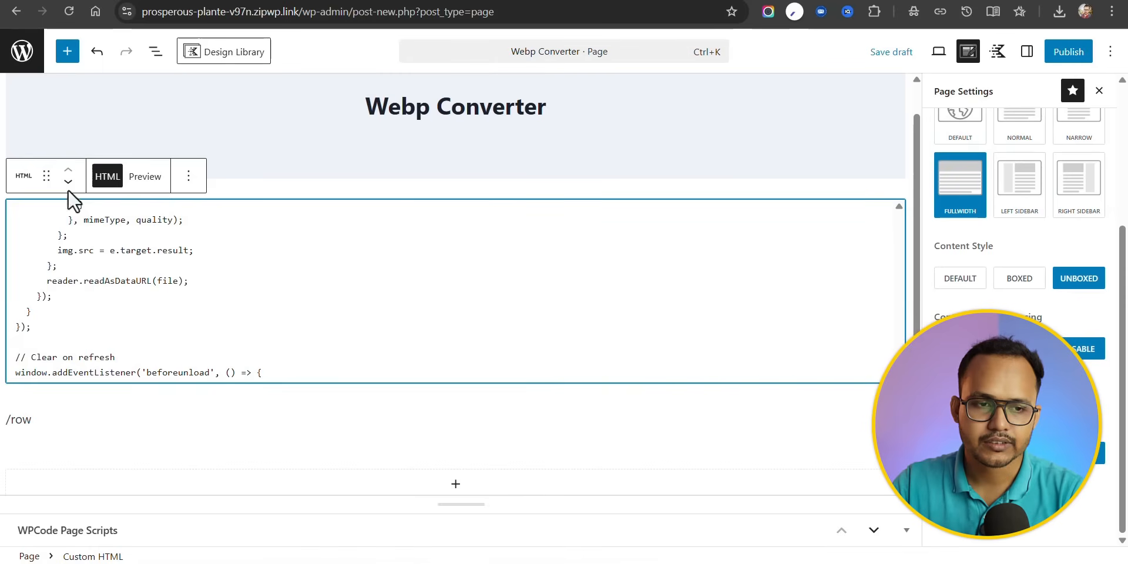
drag(46, 176, 231, 482)
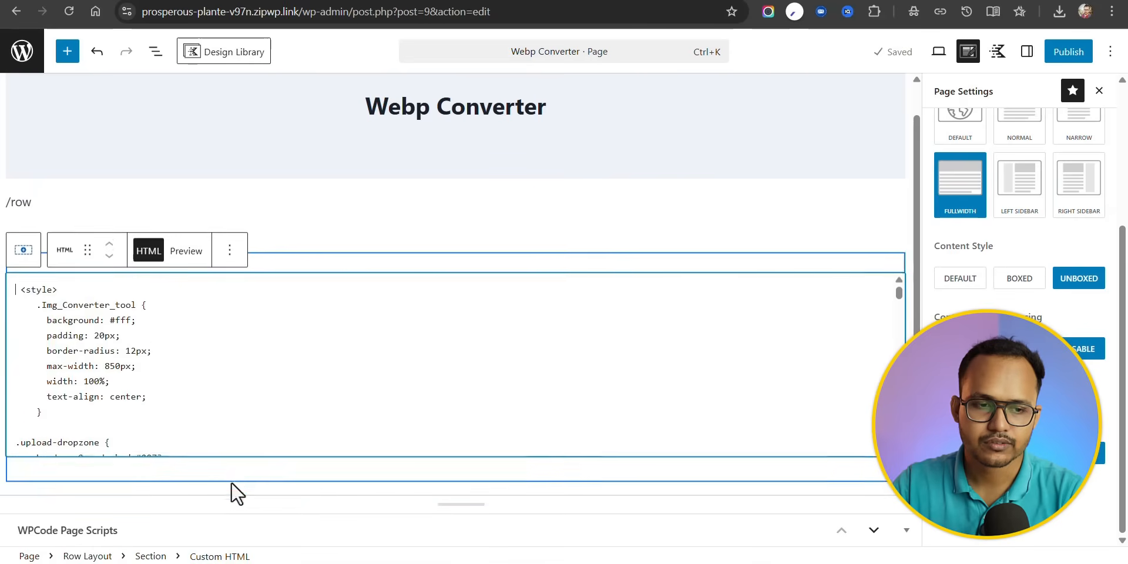
Delete the leftover "/row" paragraph above the Row Layout.
click(340, 219)
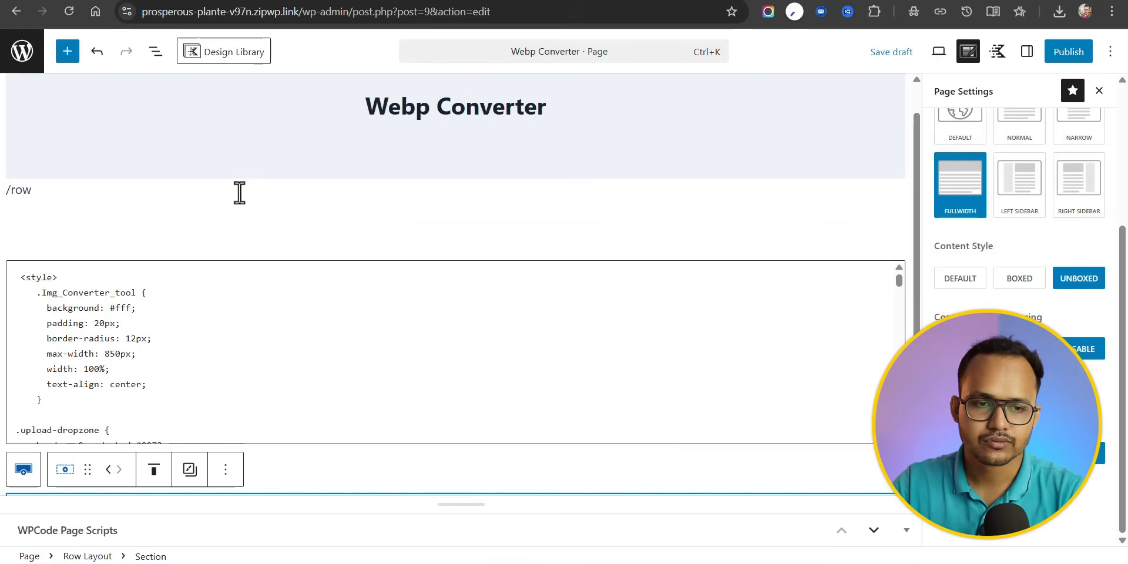
click(171, 191)
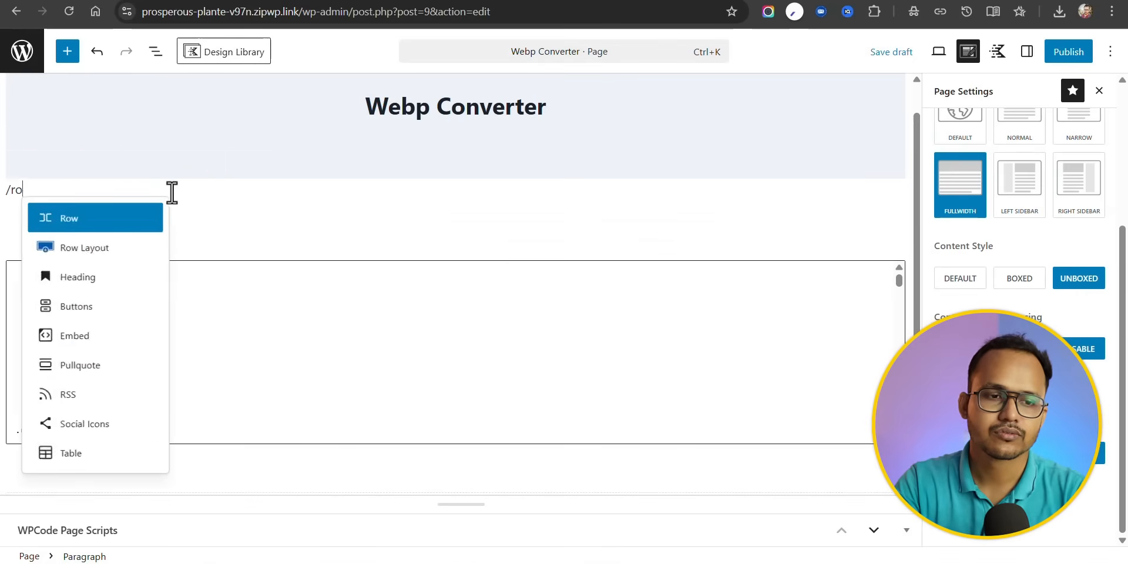
key(Return)
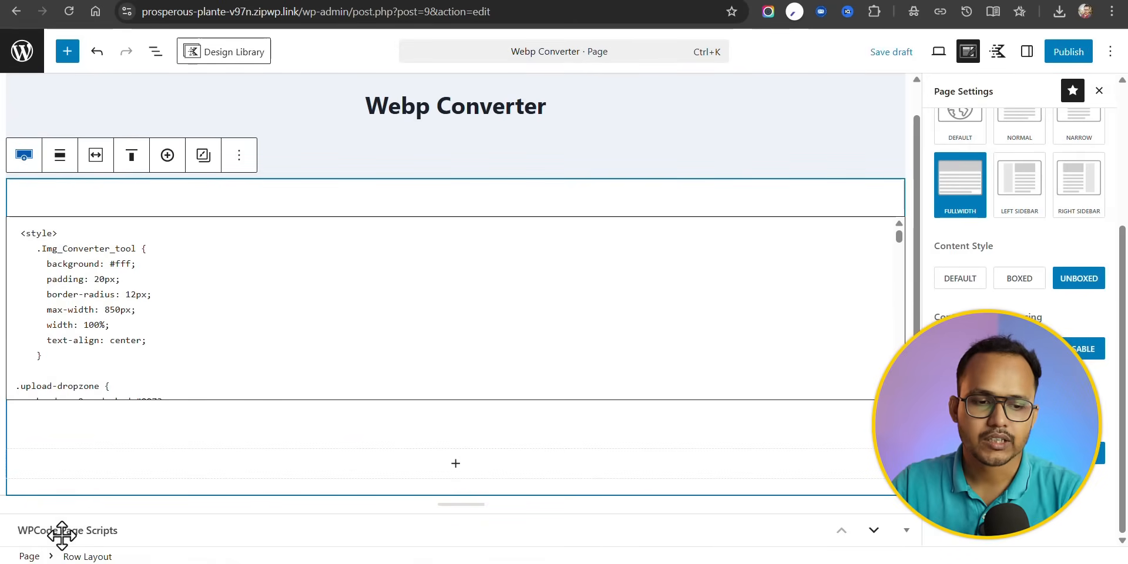
Enable the theme content inner width for the Row Layout.
click(94, 162)
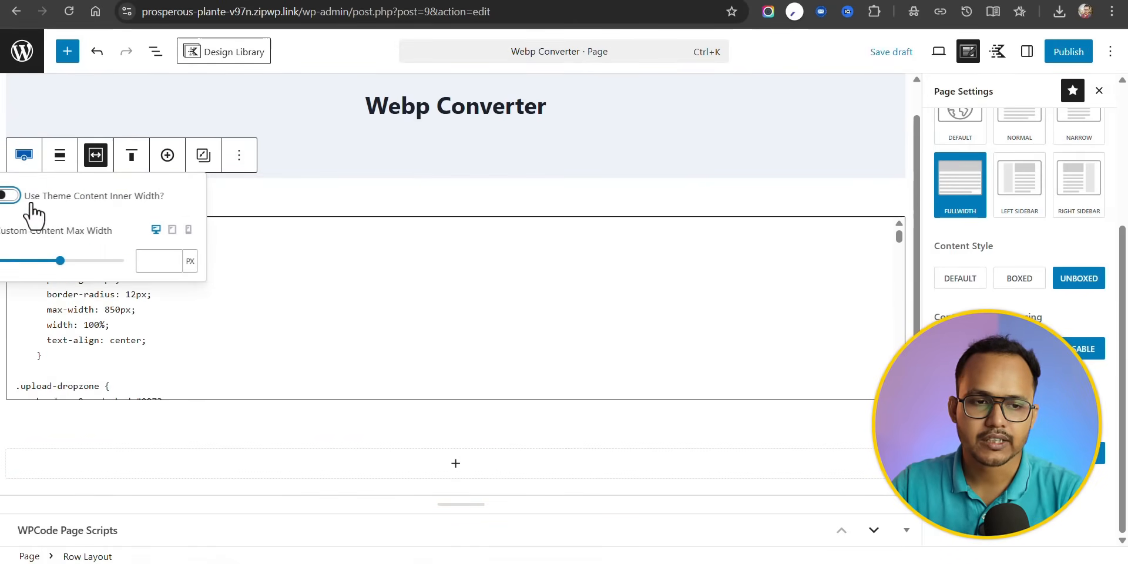
click(15, 196)
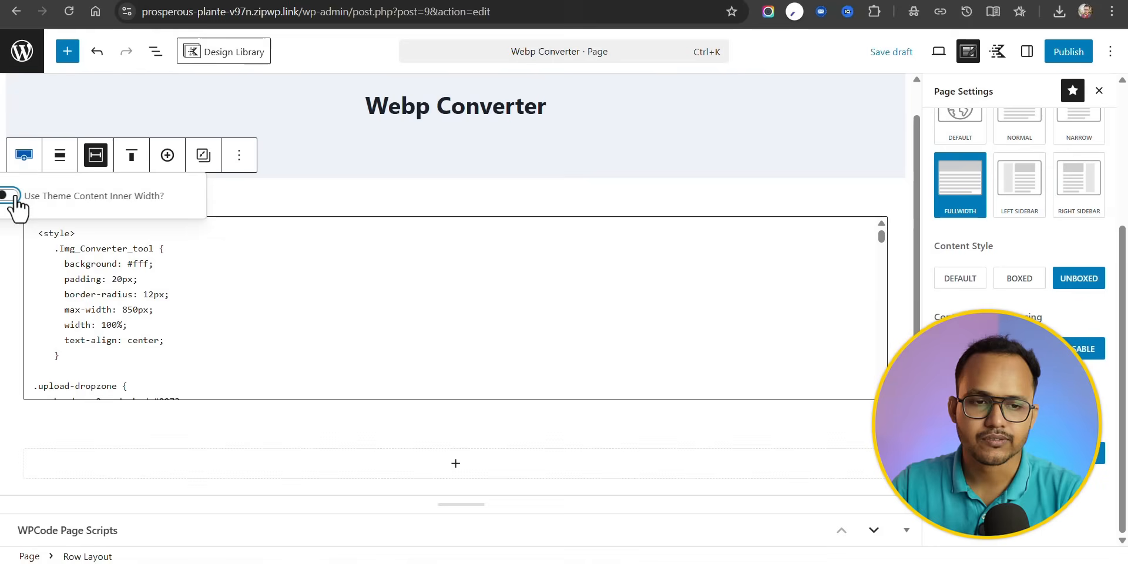
click(10, 247)
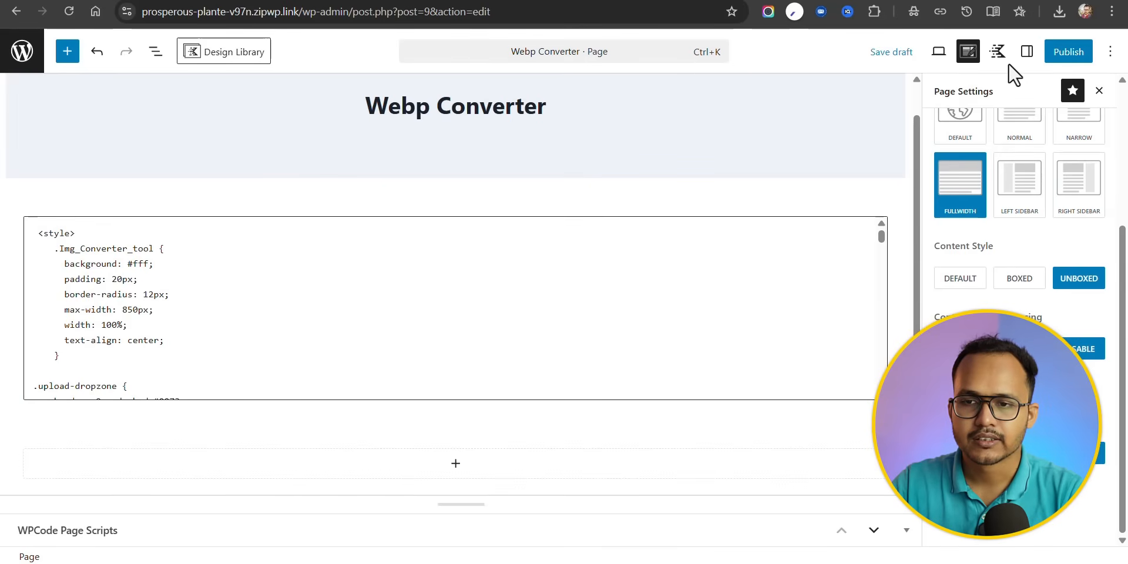
Publish the Webp Converter page and examine the converter tool on the live page.
click(1027, 51)
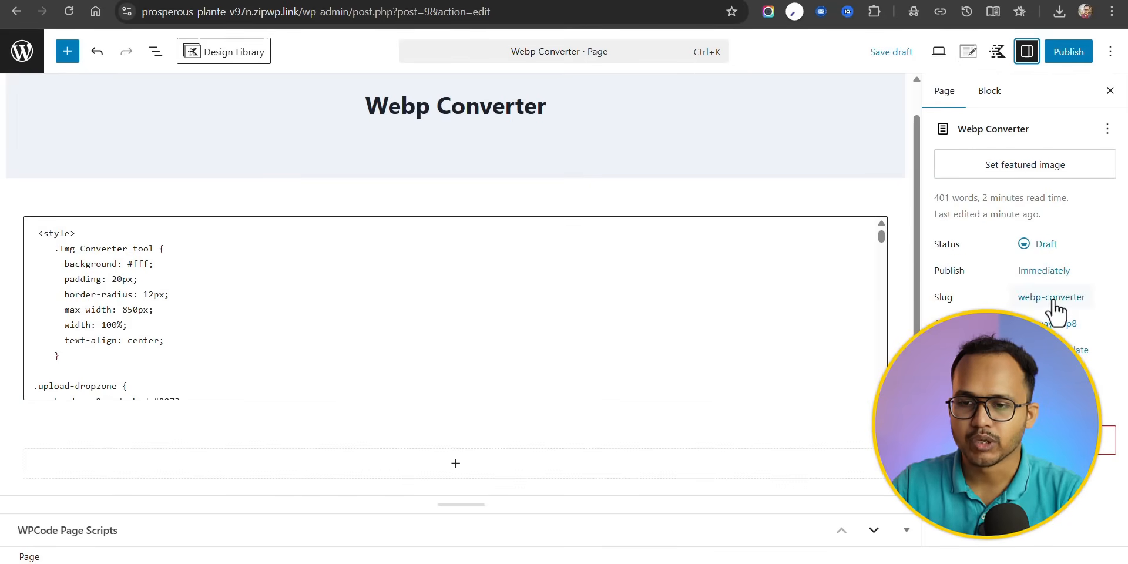
click(1080, 57)
click(1076, 59)
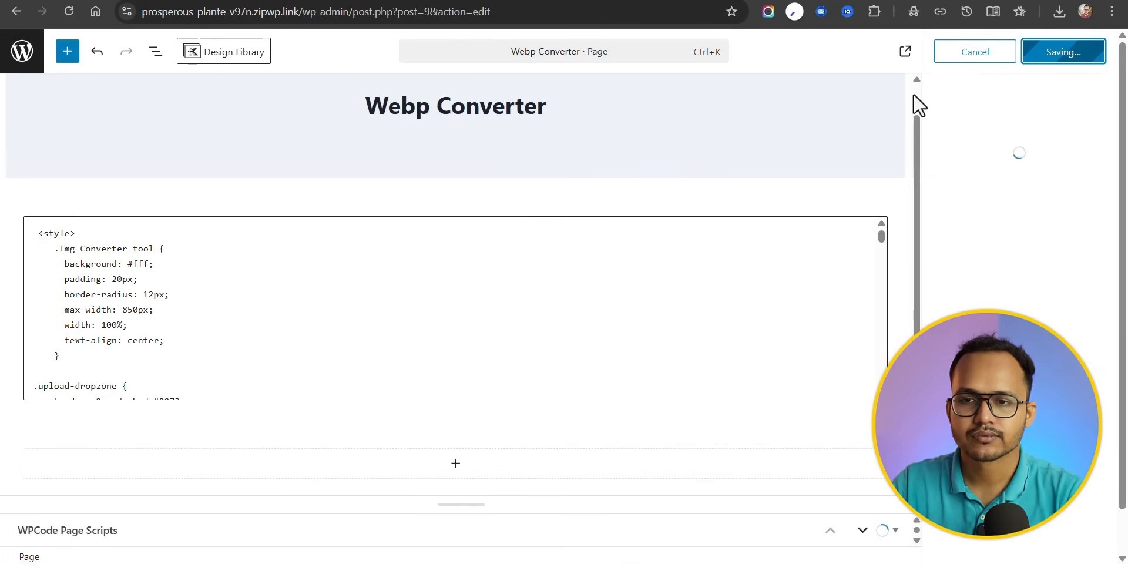
click(962, 220)
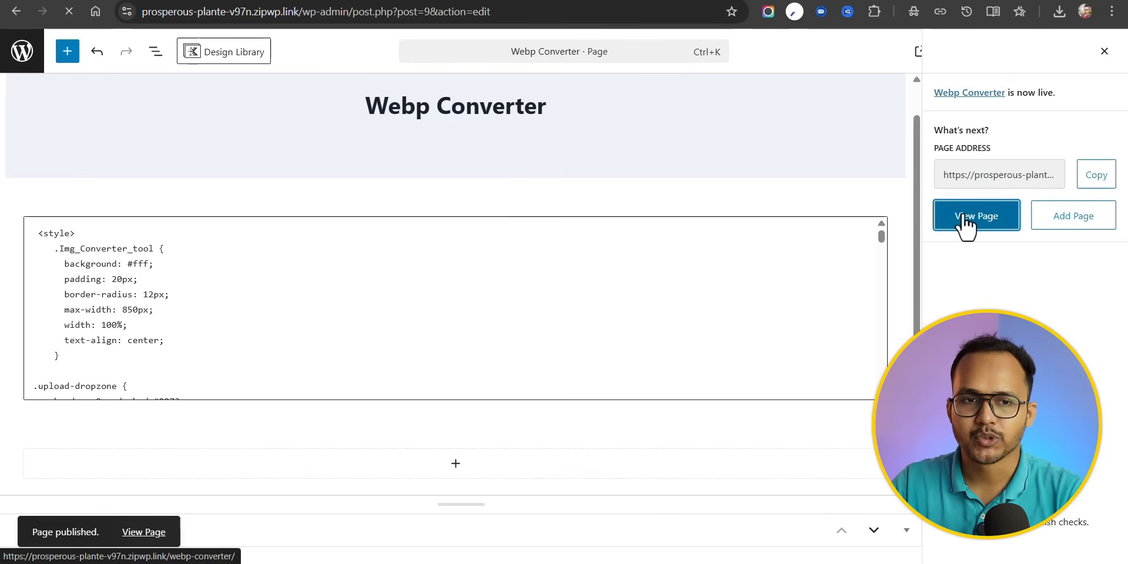
scroll(841, 235, down, 3)
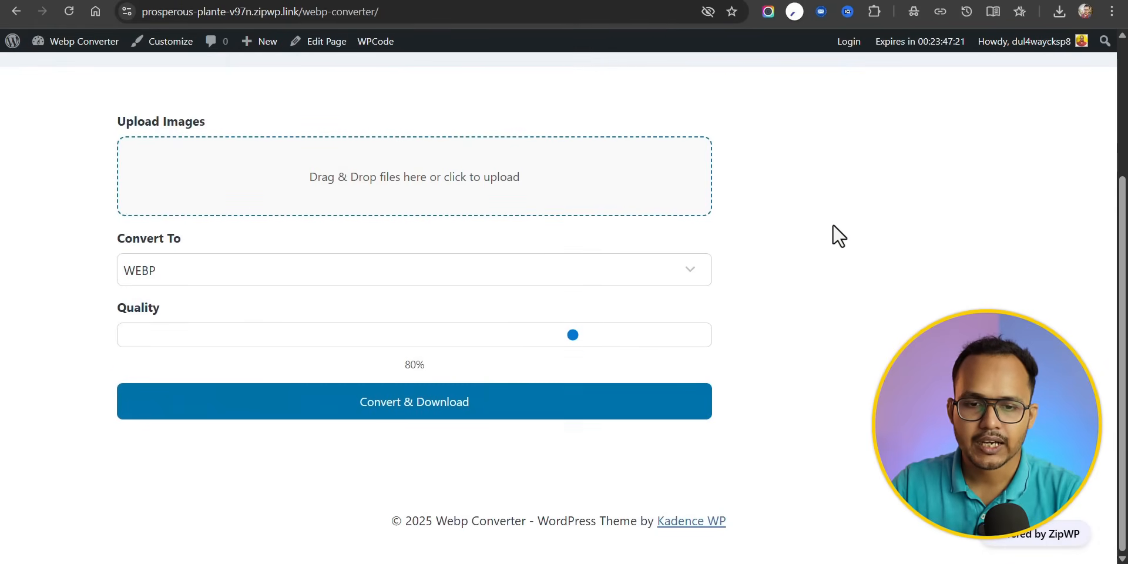
scroll(816, 249, up, 3)
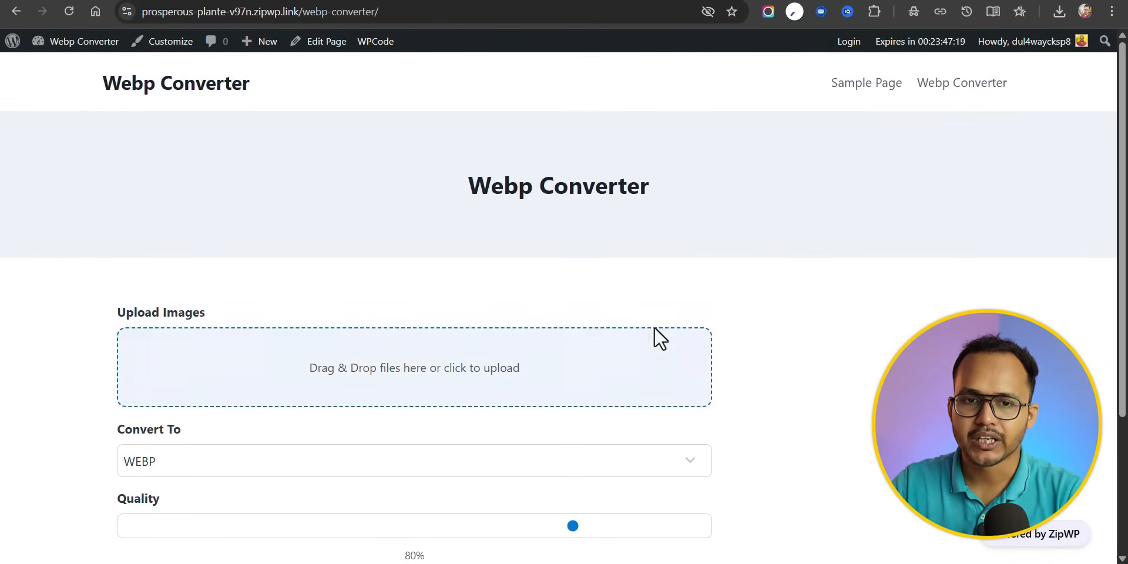
scroll(729, 290, down, 3)
scroll(740, 270, up, 3)
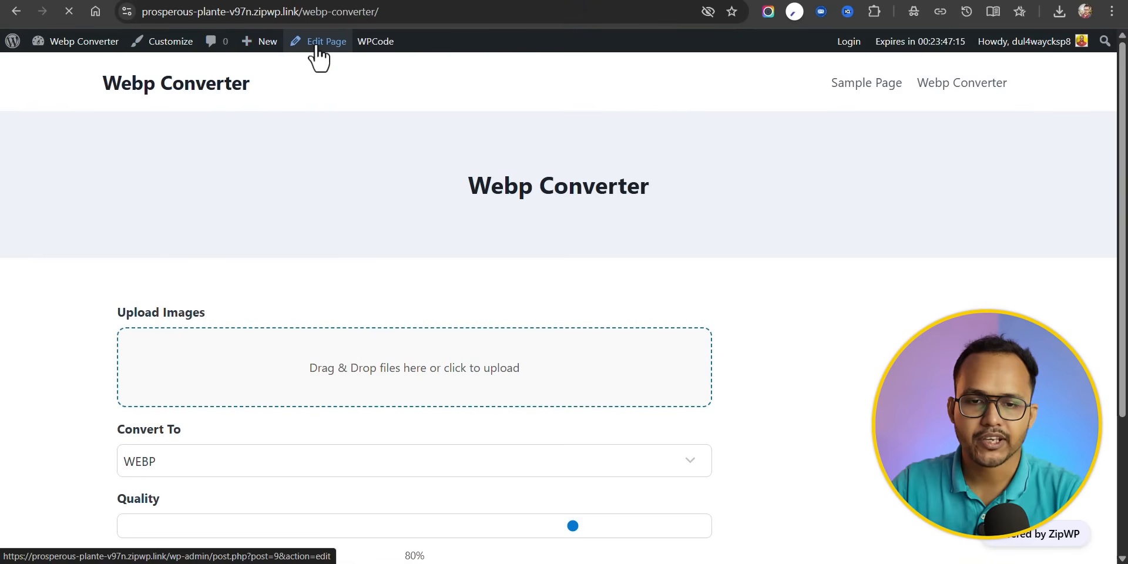
Reopen the page for editing and set the Row Layout's vertical alignment to middle.
click(38, 314)
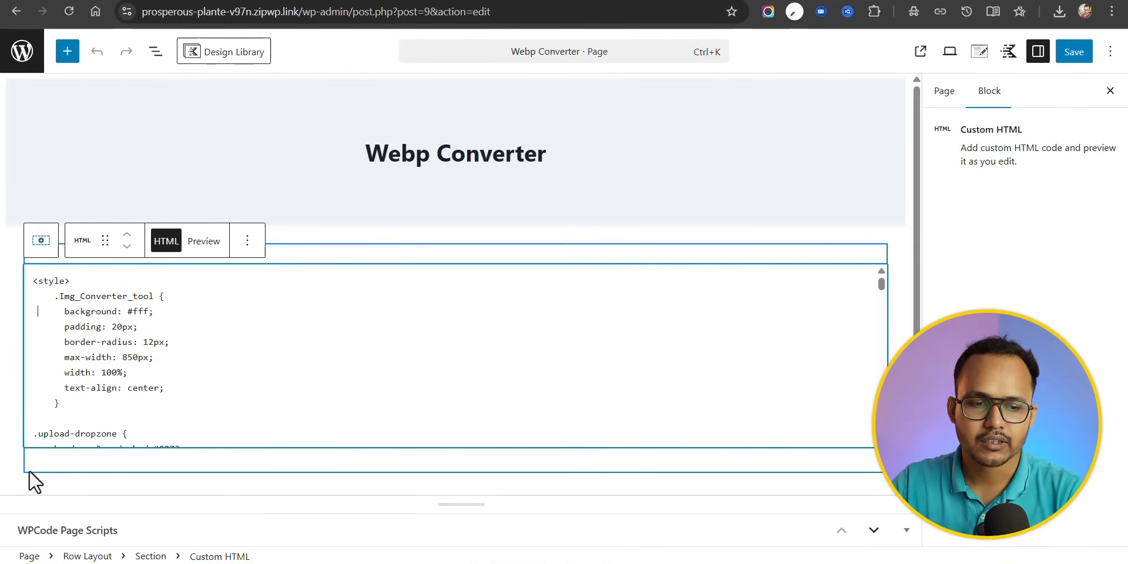
click(85, 556)
click(129, 156)
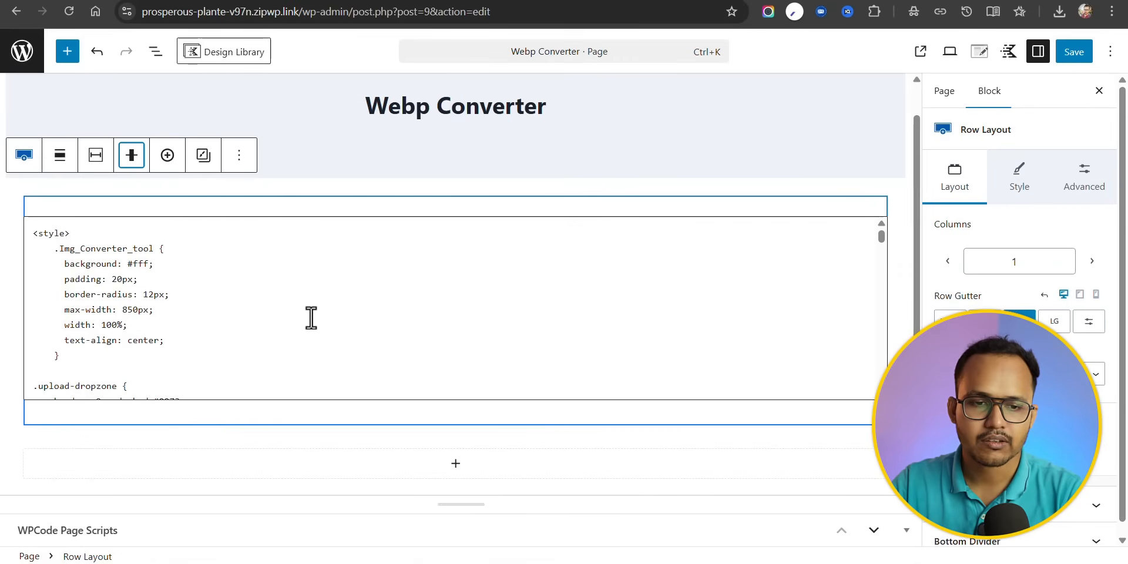
Center the alignment of the Section holding the Custom HTML block and set its vertical alignment to middle.
click(367, 230)
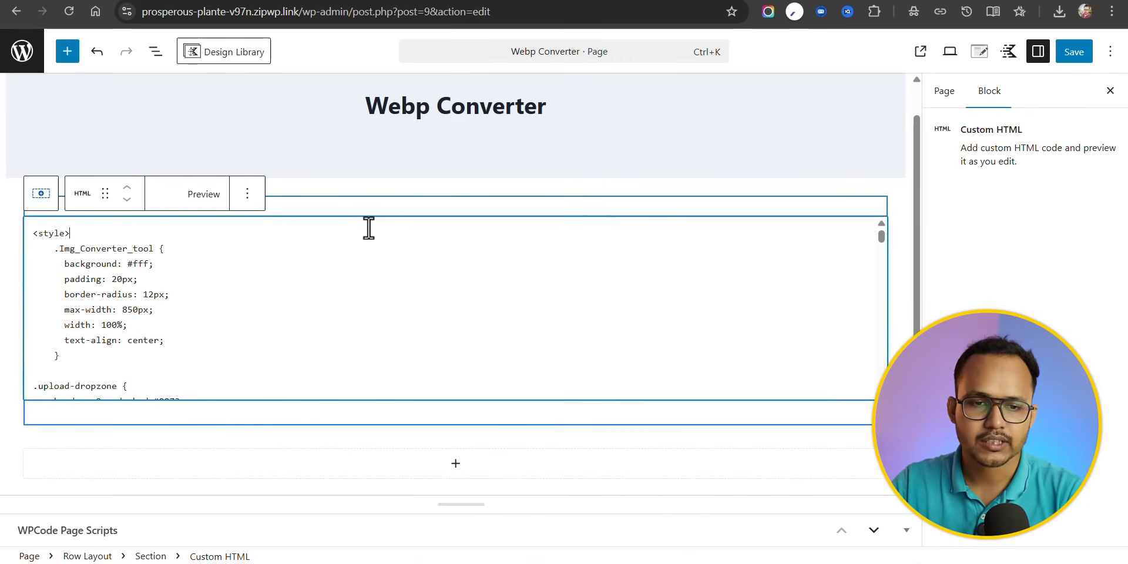
click(154, 557)
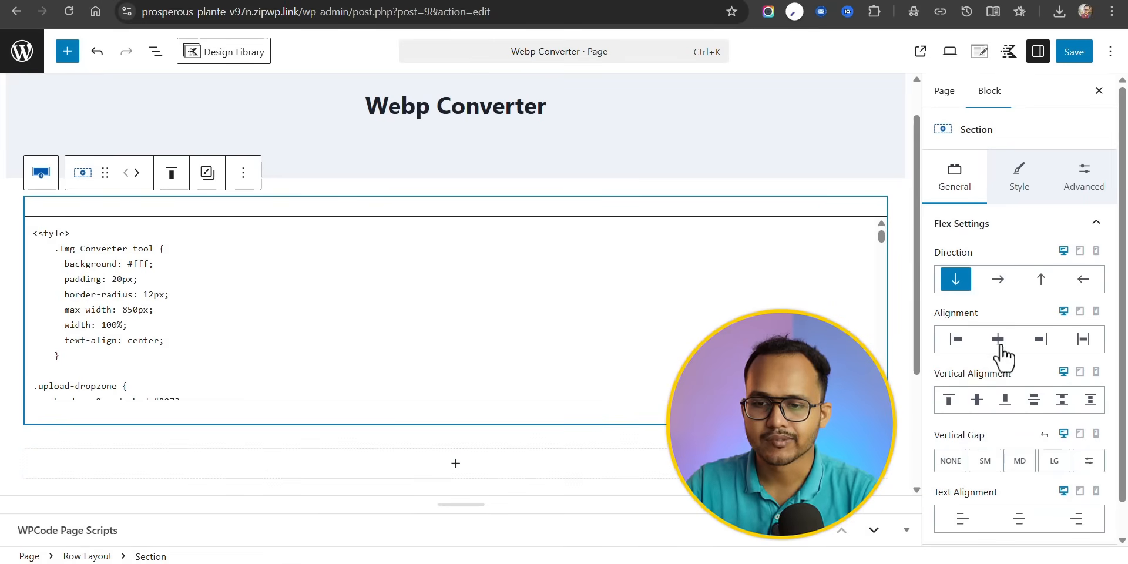
click(997, 339)
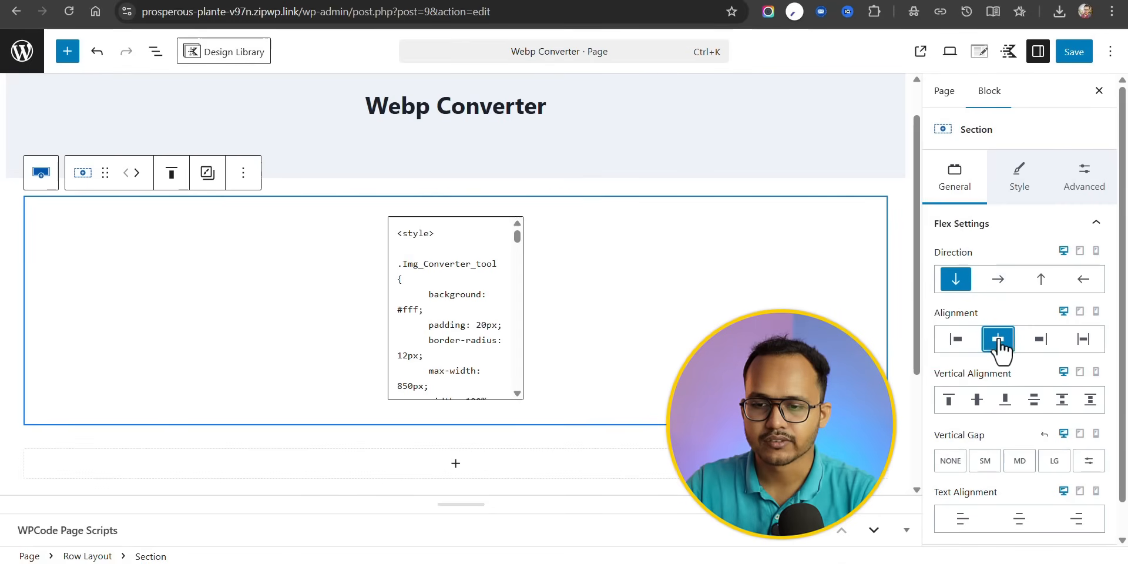
click(976, 401)
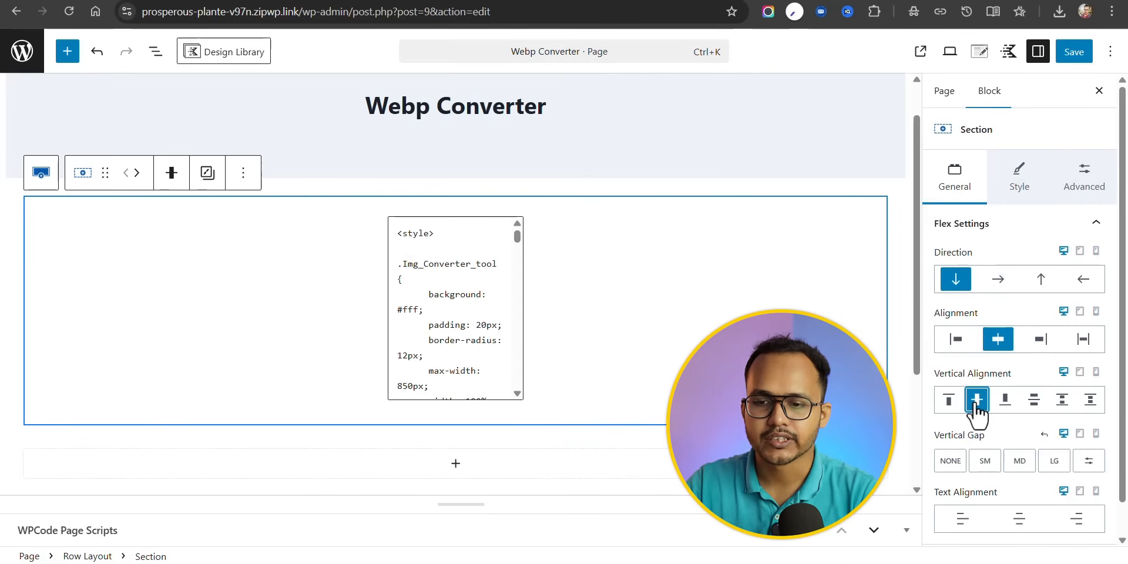
Save the Webp Converter page and view the converter's layout on the live page.
click(1073, 53)
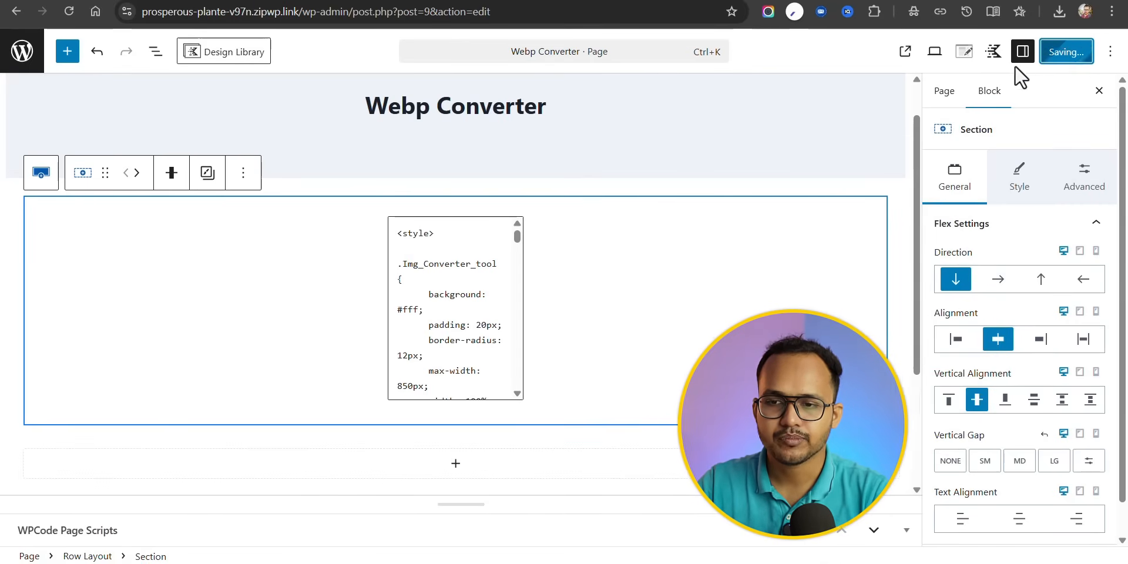
click(904, 53)
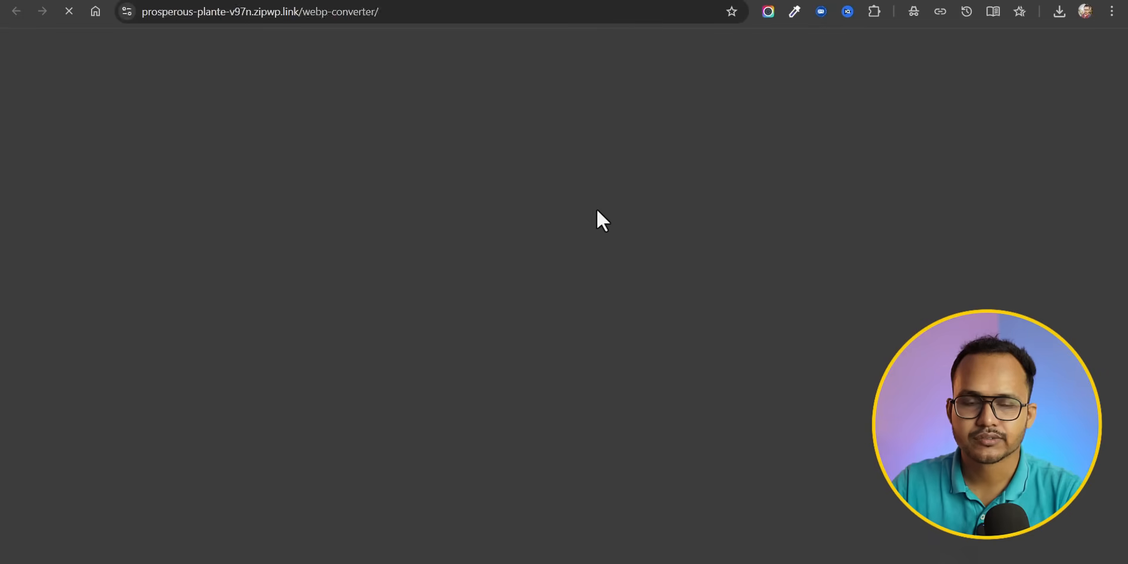
scroll(652, 219, down, 3)
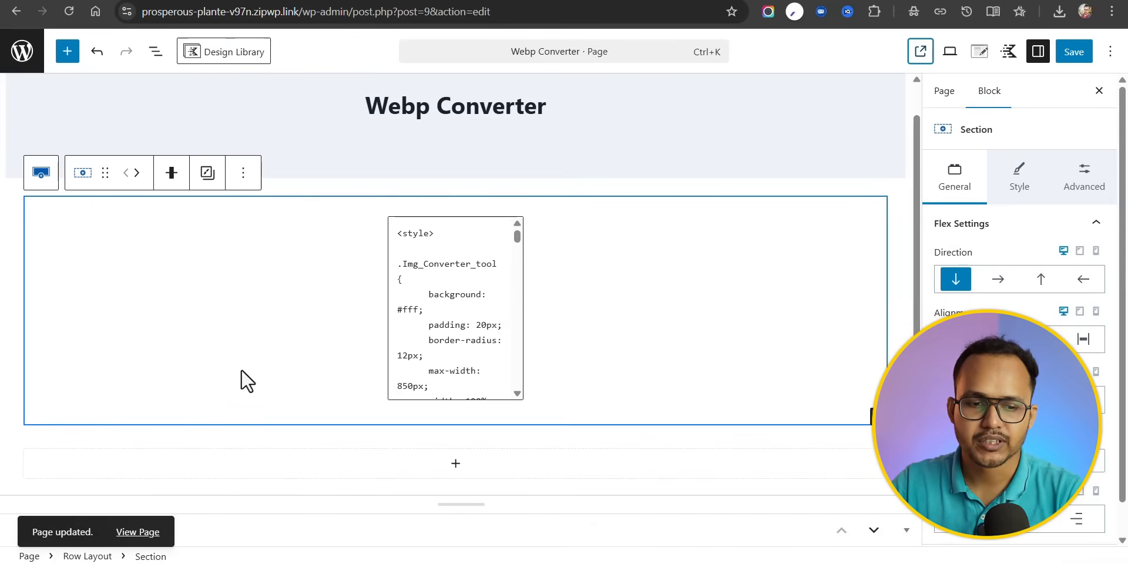
click(267, 351)
click(89, 556)
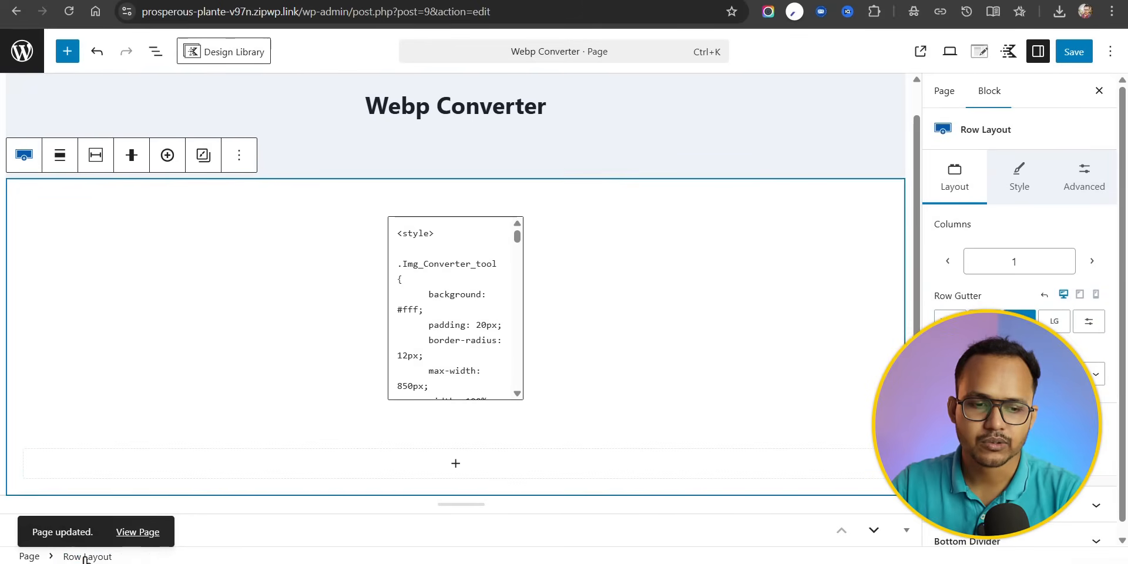
click(303, 334)
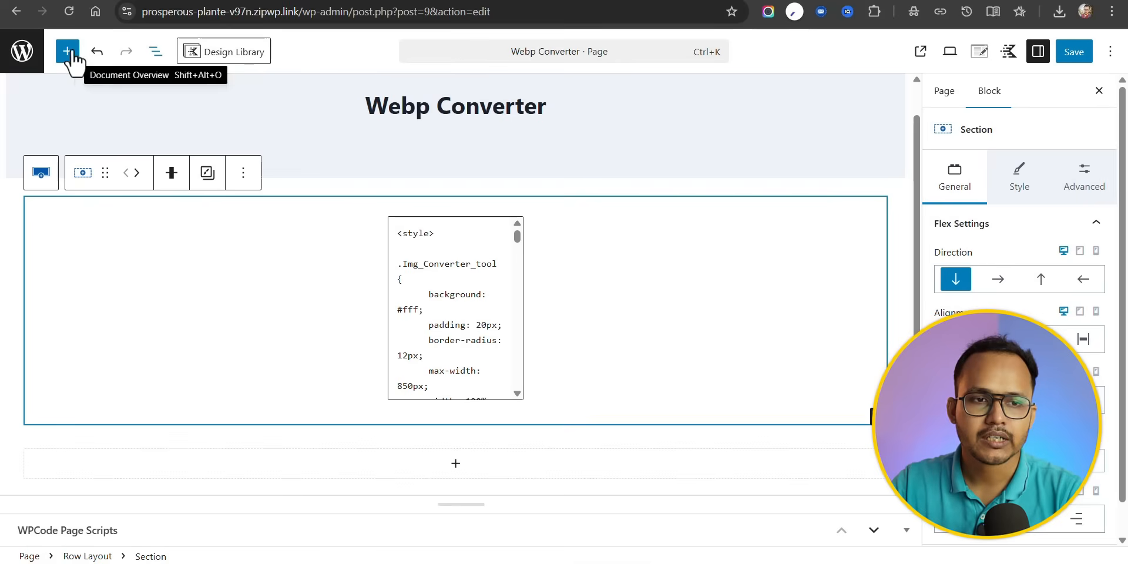
Leave the page editor, check the site's homepage, and open the Reading settings in the WordPress dashboard.
click(12, 15)
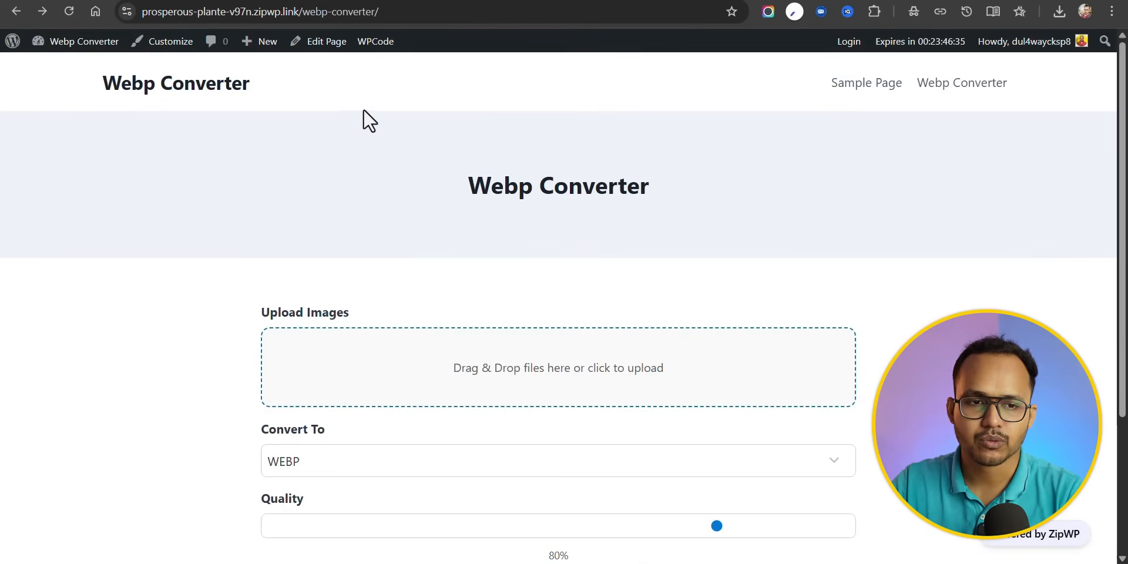
click(150, 82)
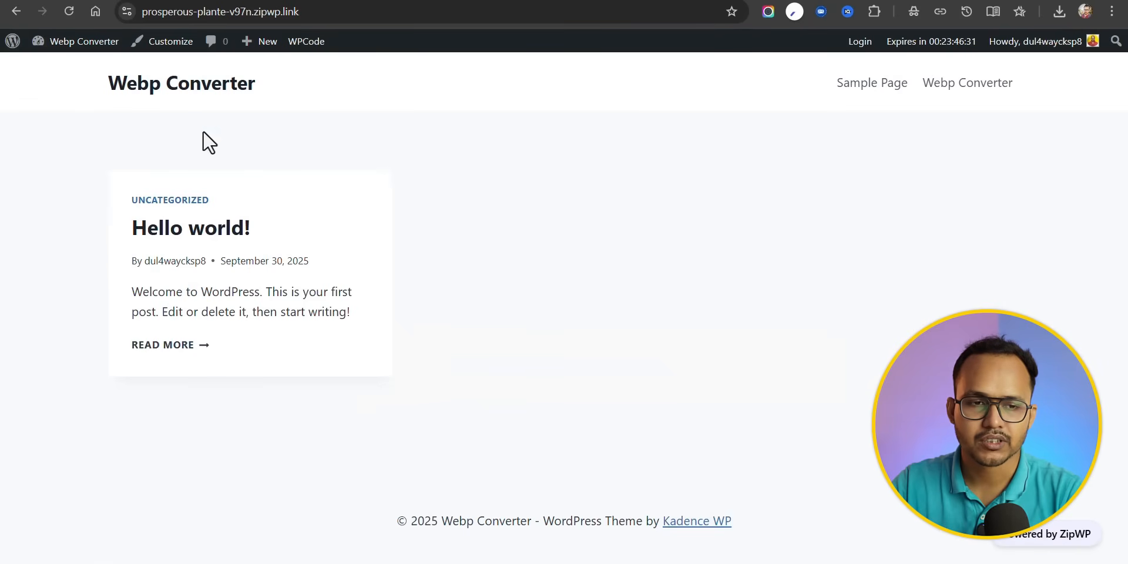
mouse_move(68, 44)
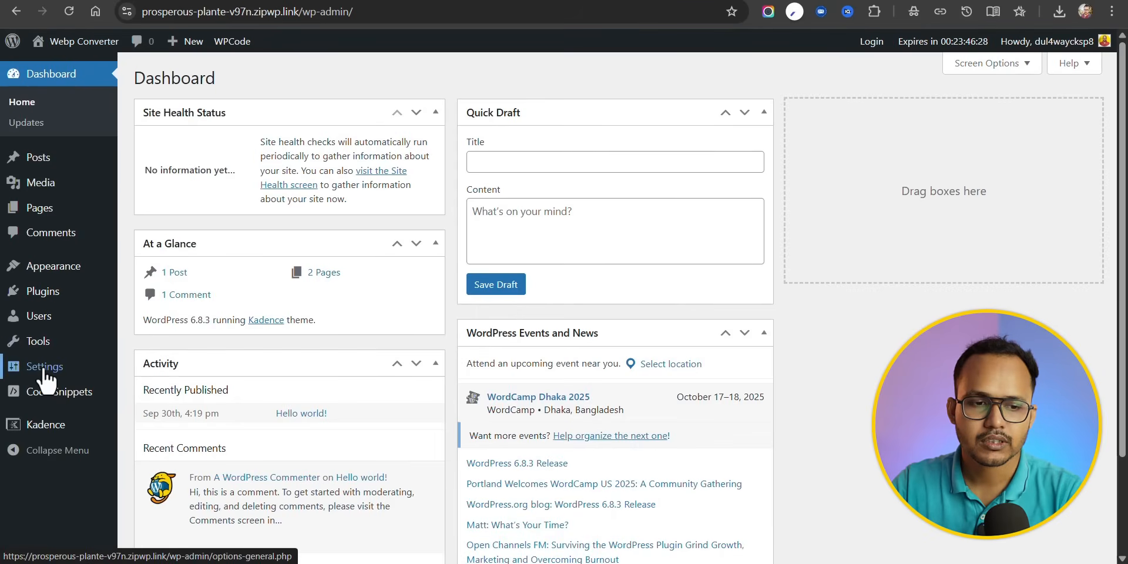
mouse_move(44, 379)
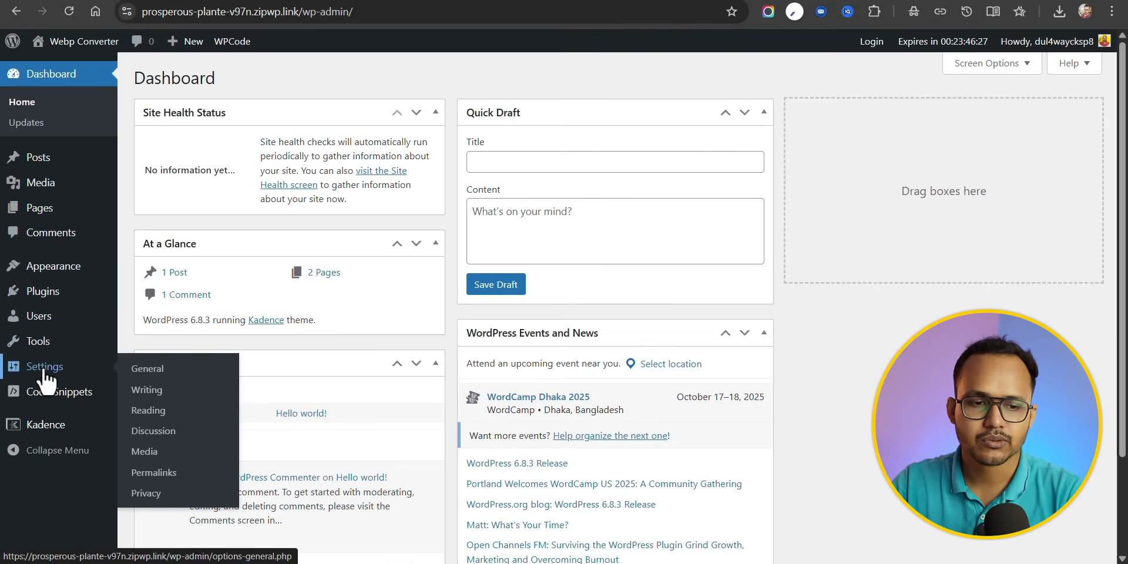
click(155, 413)
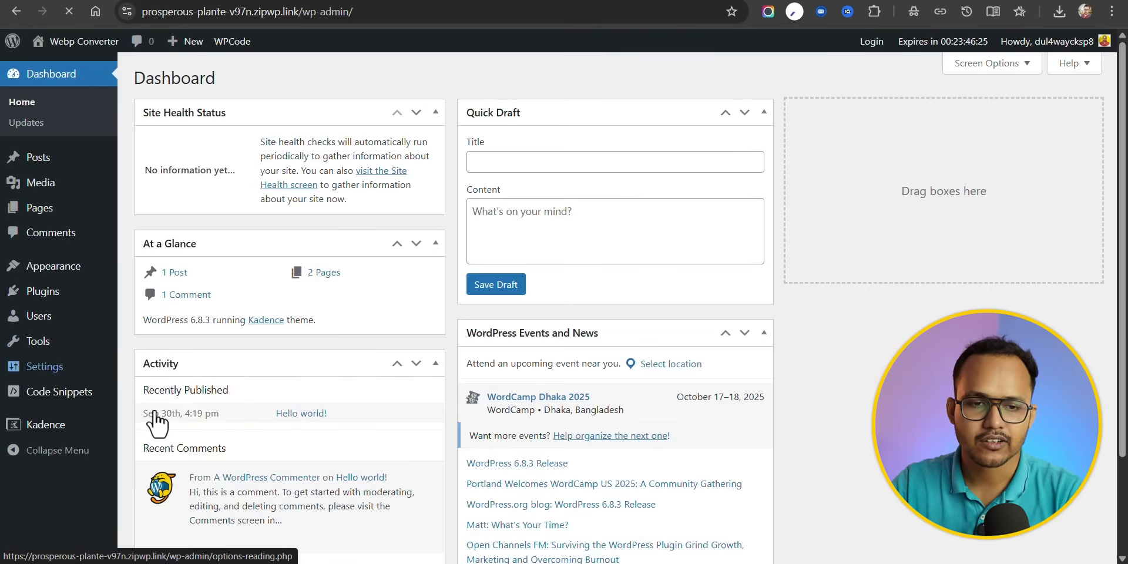
Make the homepage display the static page Webp Converter and save the Reading settings.
click(303, 143)
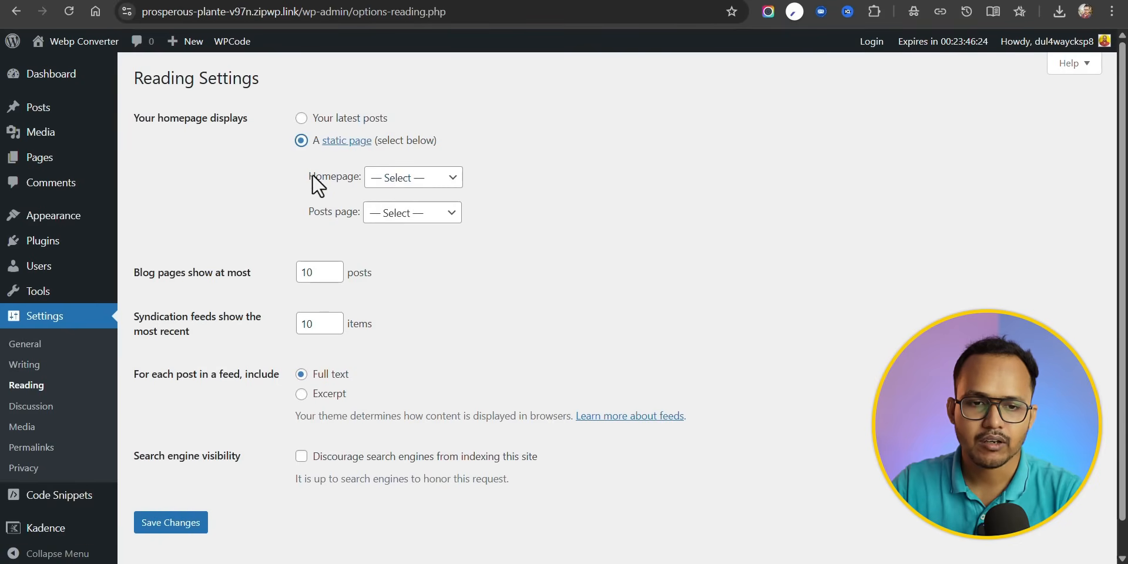
click(404, 186)
click(404, 238)
click(171, 525)
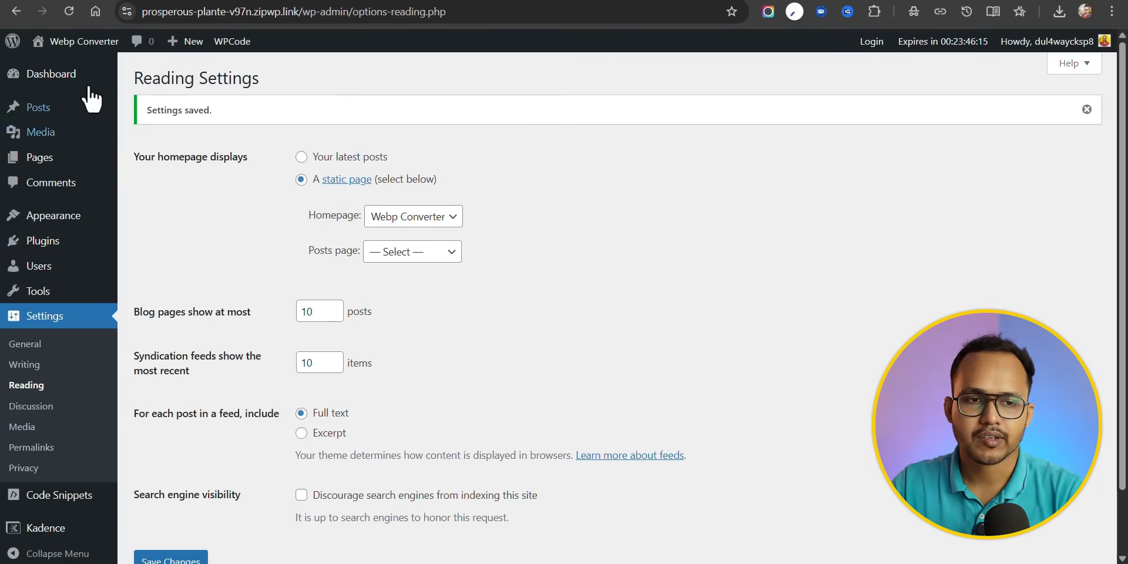
Visit the site's homepage and examine the converter tool from its header to the footer.
click(47, 42)
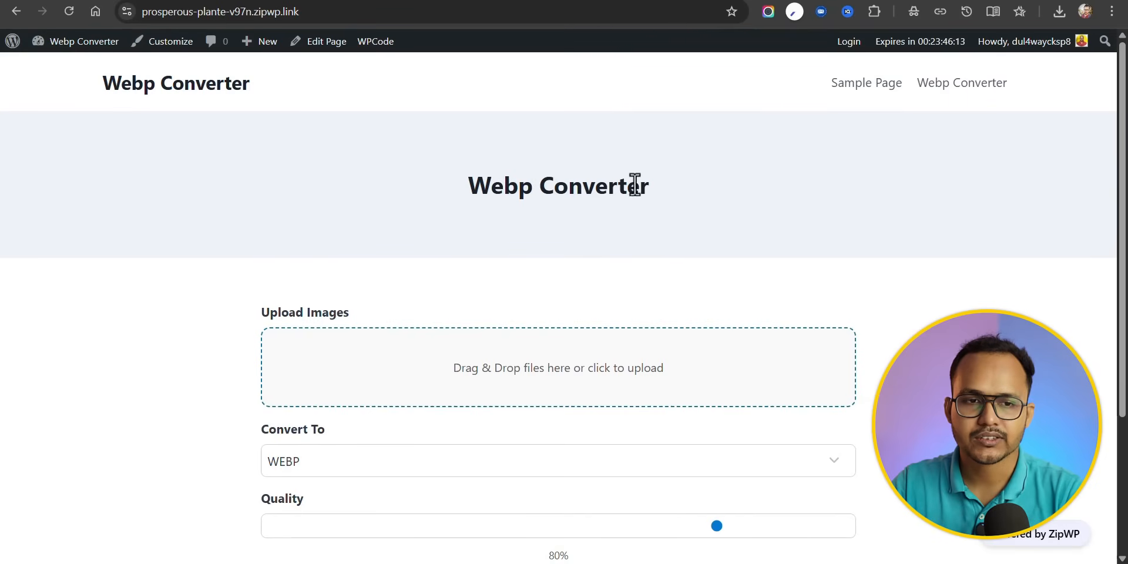
scroll(841, 239, down, 3)
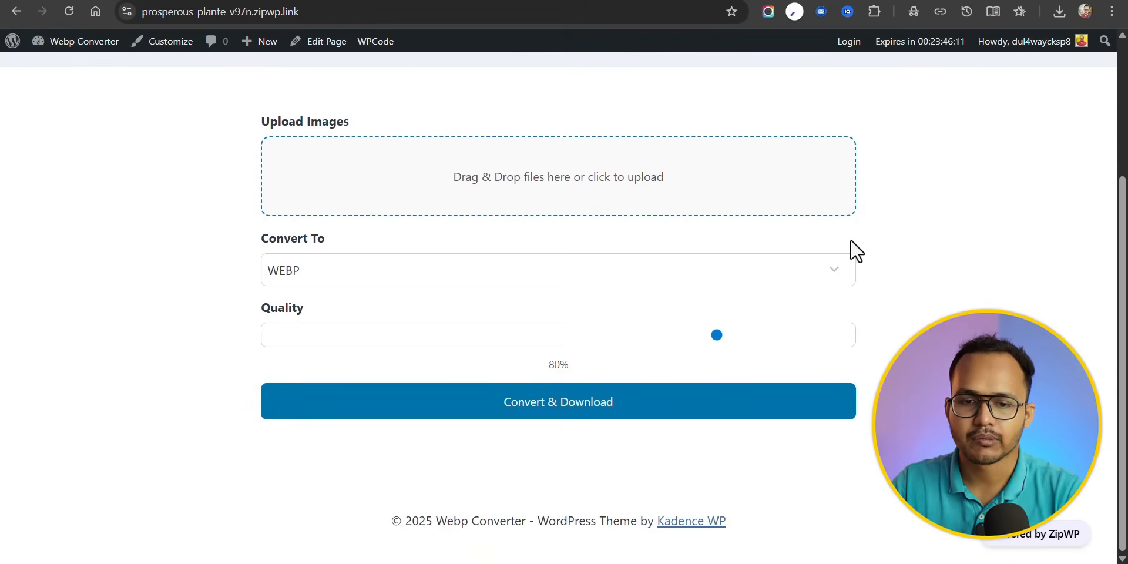
scroll(892, 267, up, 3)
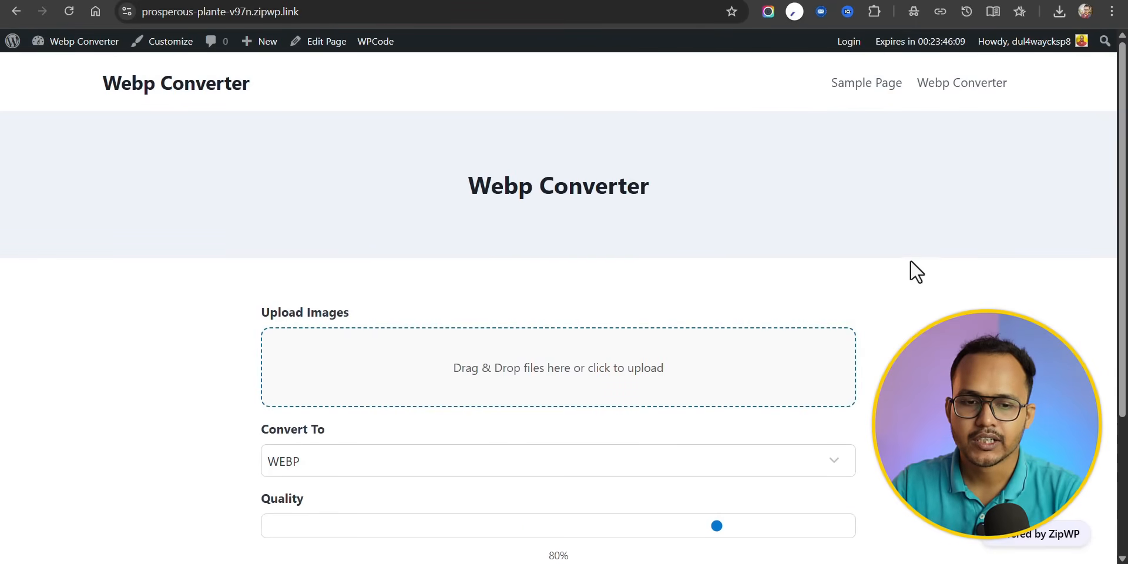
Upload "Split Post into Multiple pages.png" from the Downloads folder to the converter.
scroll(915, 272, down, 2)
click(588, 262)
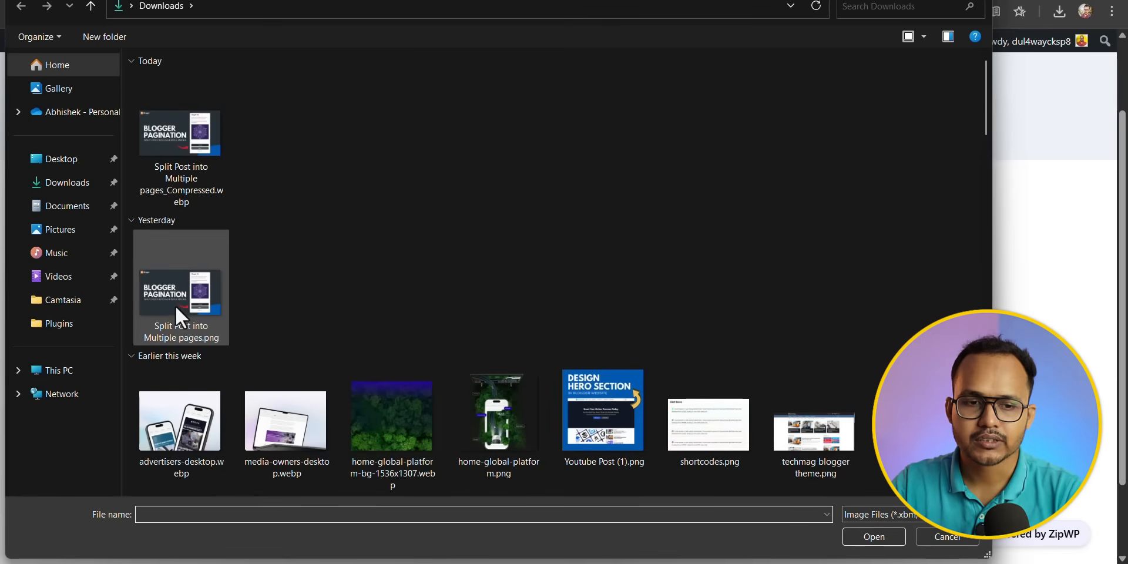
double_click(199, 291)
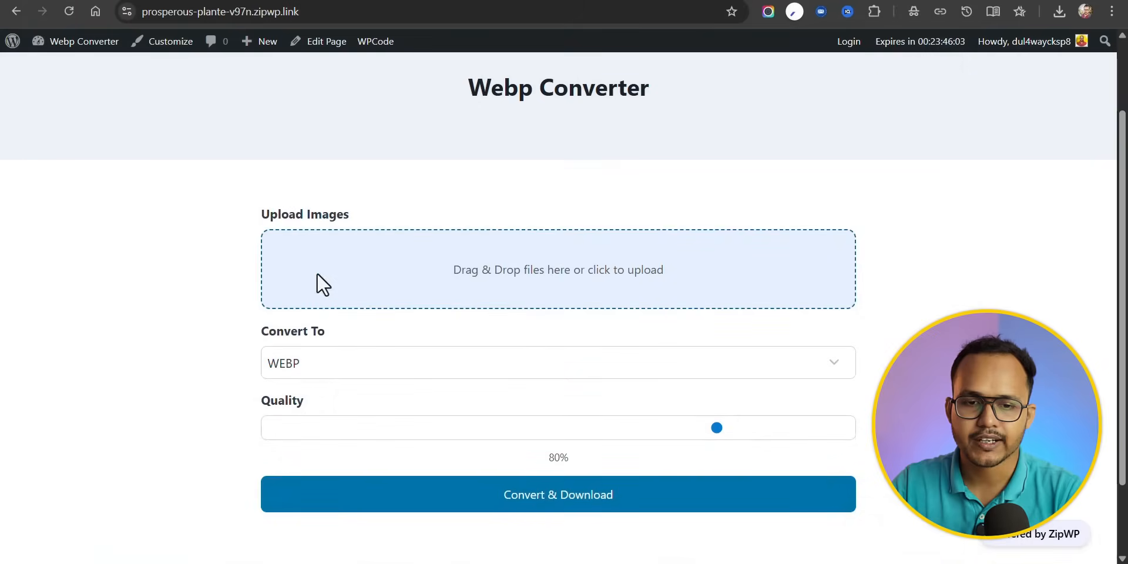
Set the conversion quality to 55% and convert and download the uploaded image as WEBP.
scroll(902, 313, down, 5)
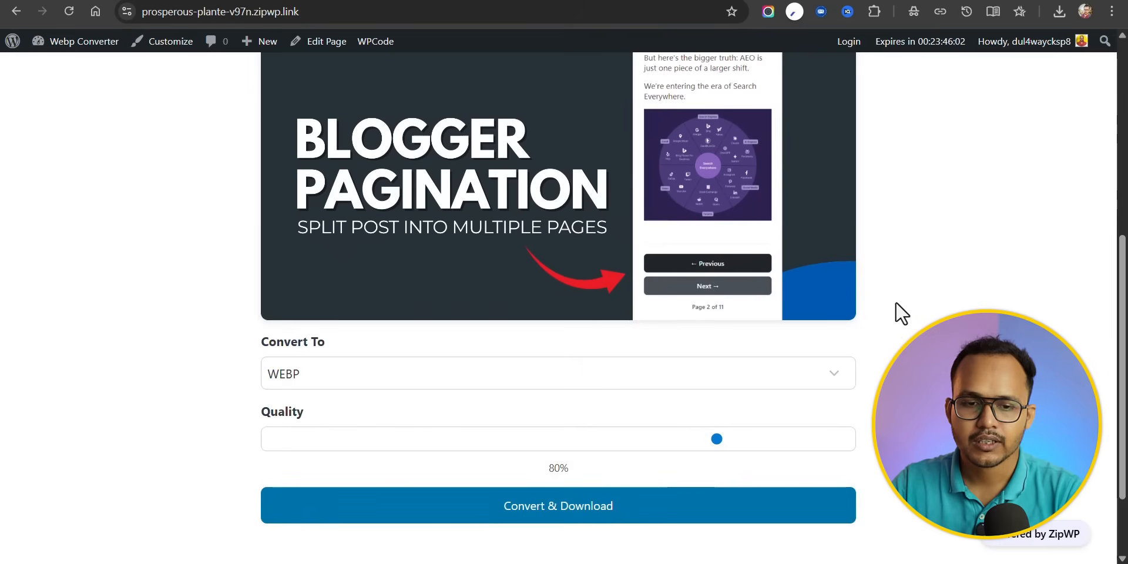
click(558, 439)
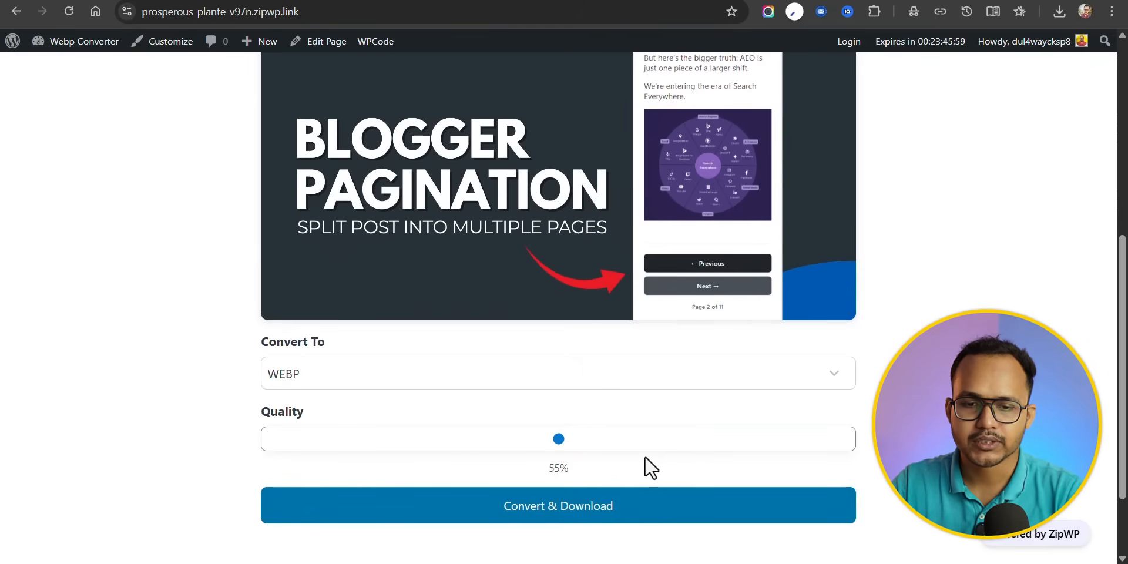
click(555, 505)
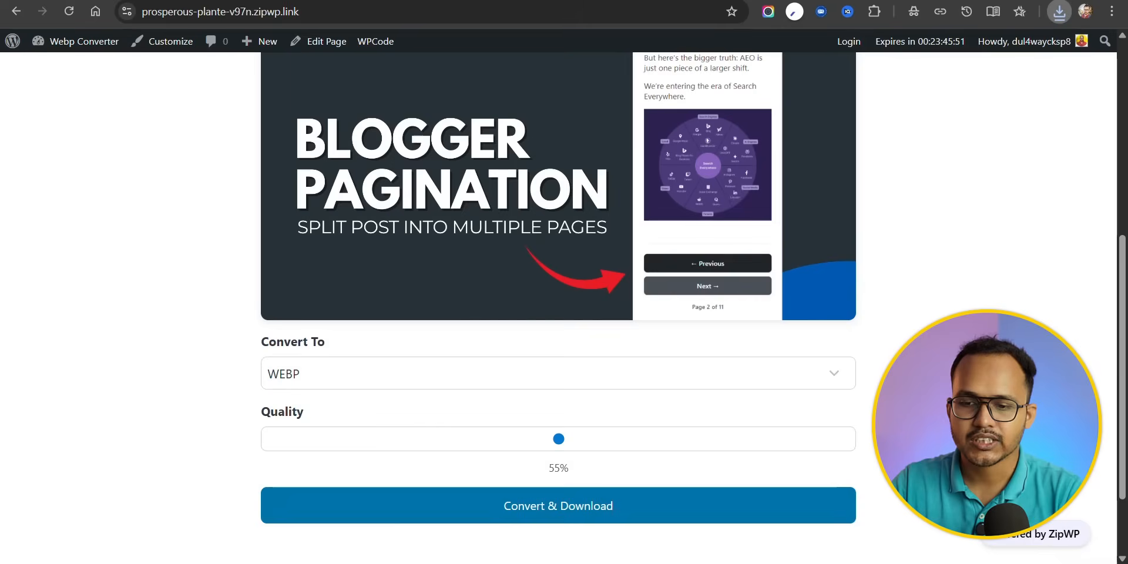
scroll(871, 372, up, 5)
scroll(558, 293, up, 2)
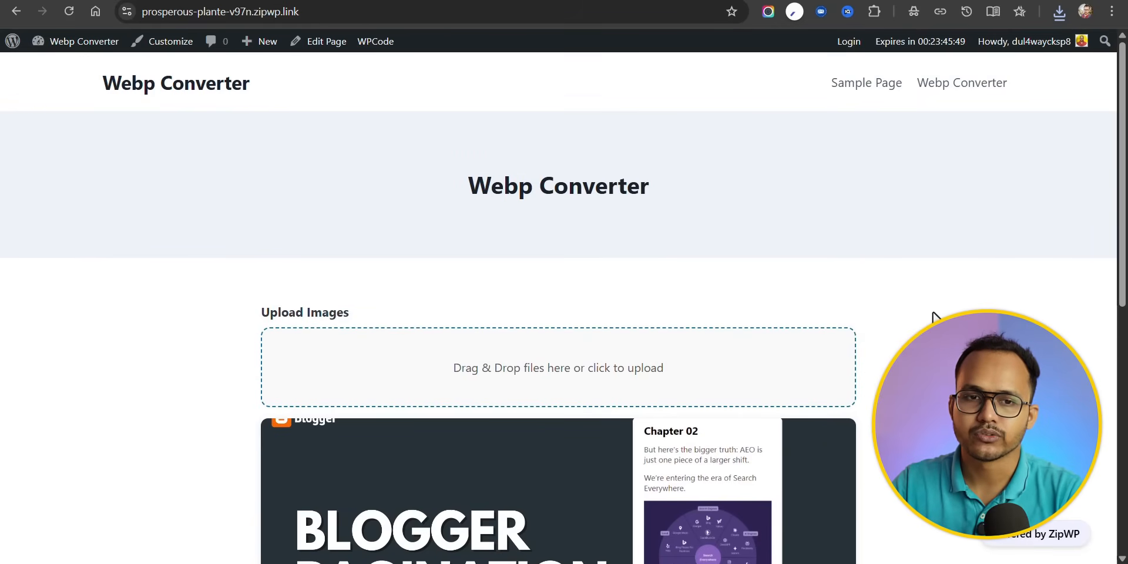